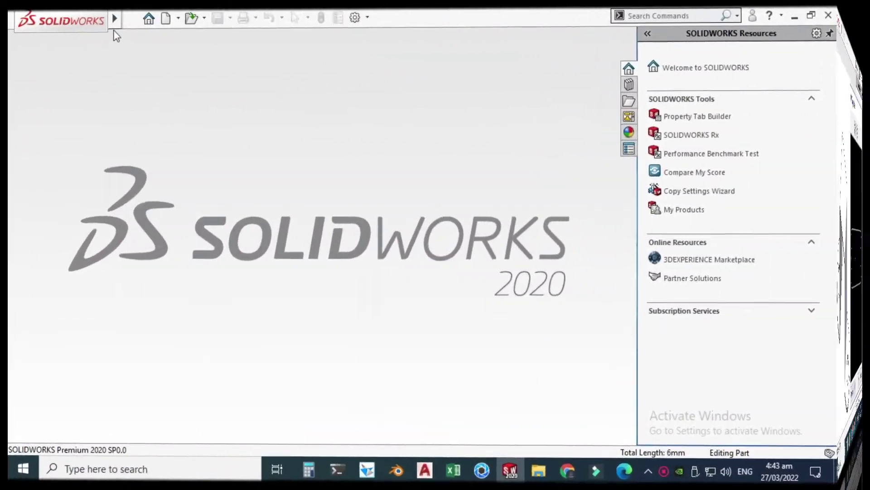
- Create a new blank Part document
{"action": "mouse_move", "coordinate": [115, 20]}
{"action": "left_click", "coordinate": [161, 18]}
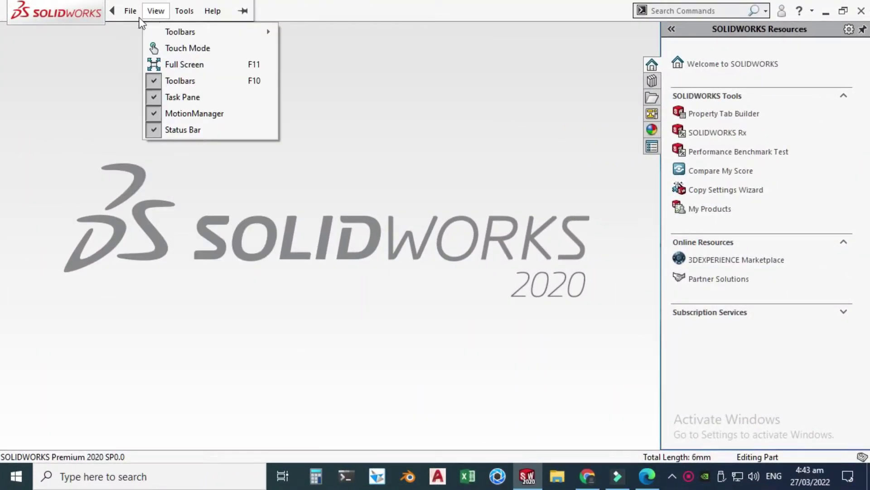
{"action": "left_click", "coordinate": [83, 58]}
{"action": "left_click", "coordinate": [179, 11]}
{"action": "left_click", "coordinate": [184, 28]}
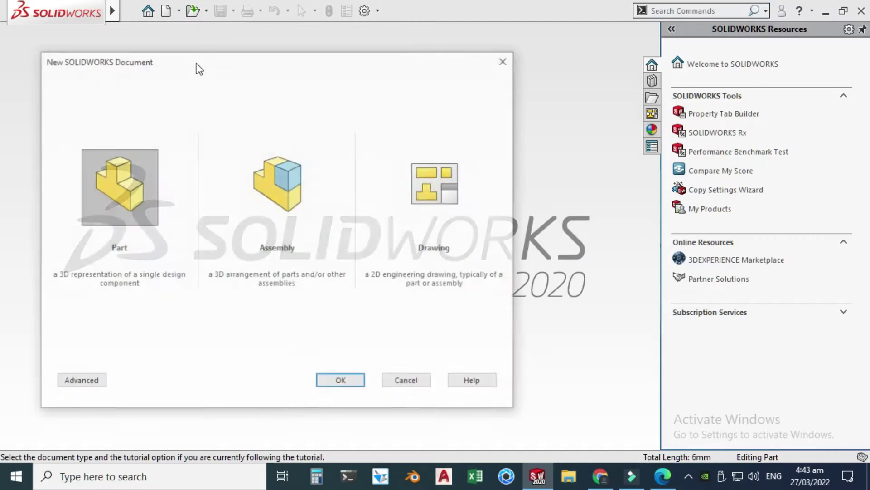
{"action": "left_click", "coordinate": [131, 195]}
{"action": "left_click", "coordinate": [333, 382]}
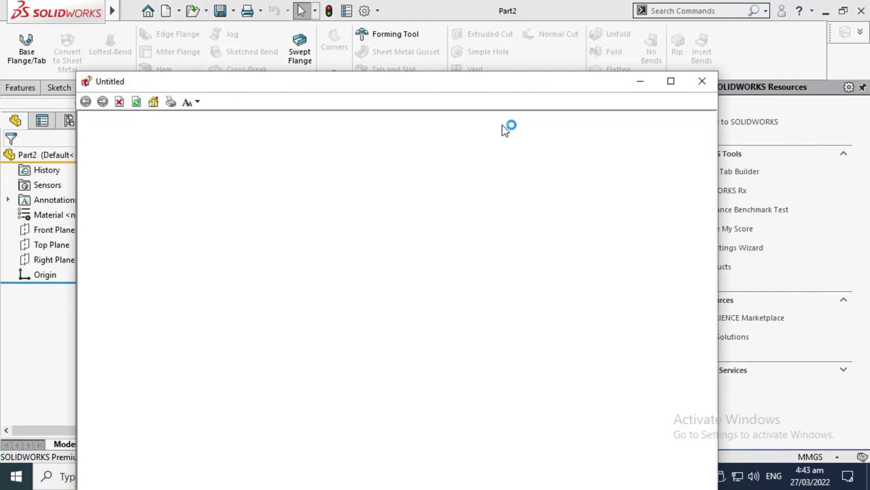
- Close the help window and apply the Plain White scene background
{"action": "left_click", "coordinate": [698, 83]}
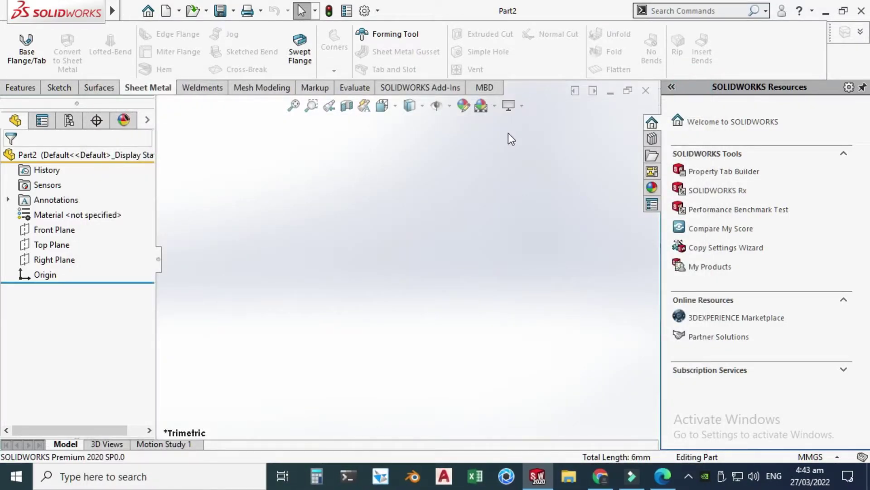
{"action": "left_click", "coordinate": [497, 109]}
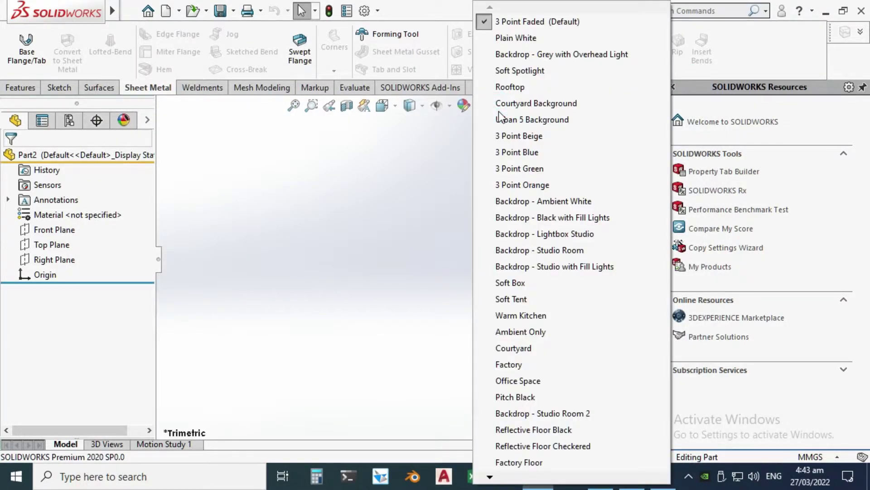
{"action": "left_click", "coordinate": [521, 38]}
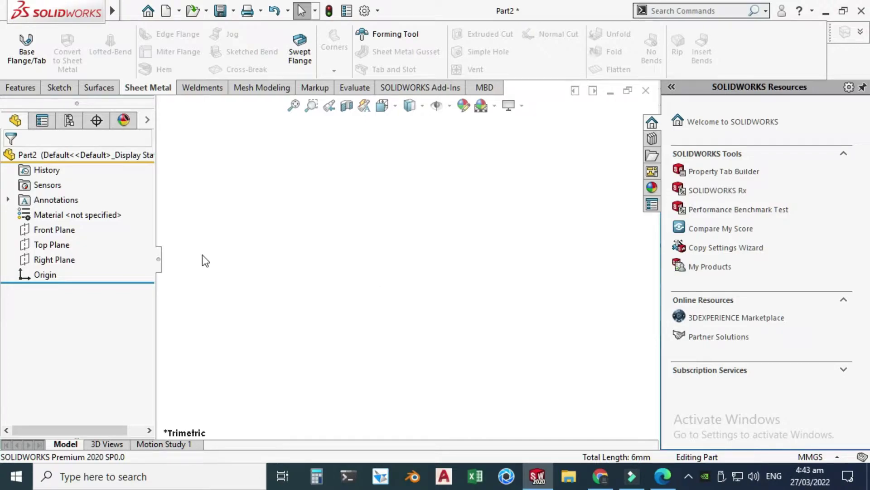
- Start a new sketch on the Front Plane
{"action": "left_click", "coordinate": [58, 244]}
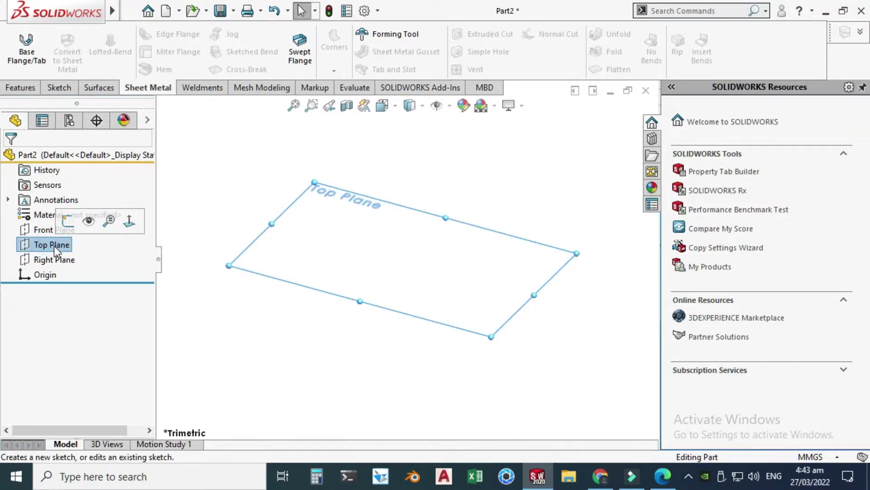
{"action": "left_click", "coordinate": [56, 230]}
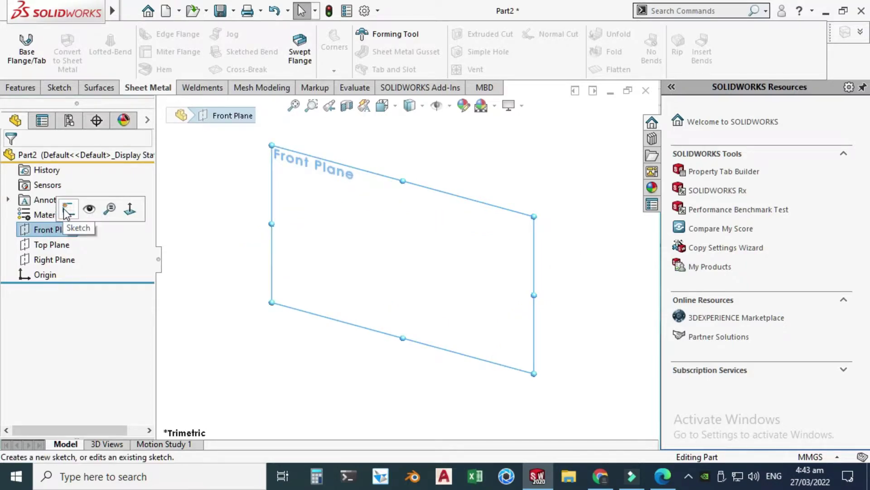
{"action": "left_click", "coordinate": [68, 209]}
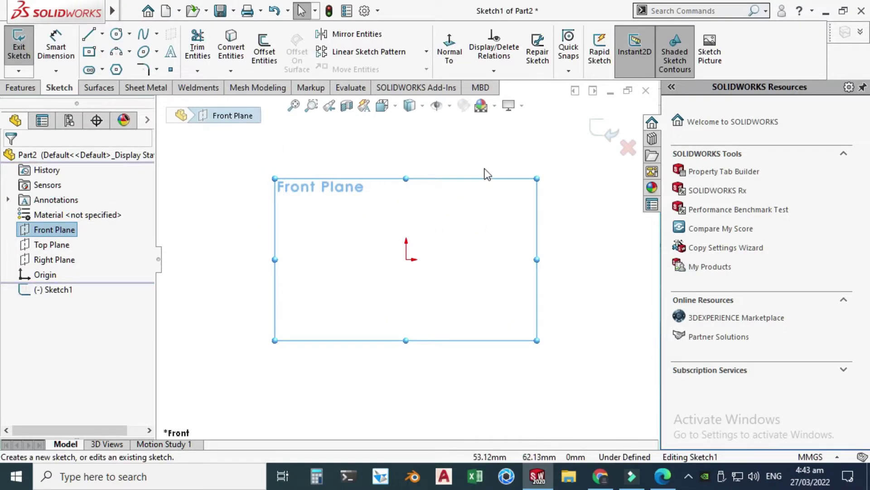
{"action": "scroll", "coordinate": [474, 177], "scroll_direction": "down", "scroll_amount": 1}
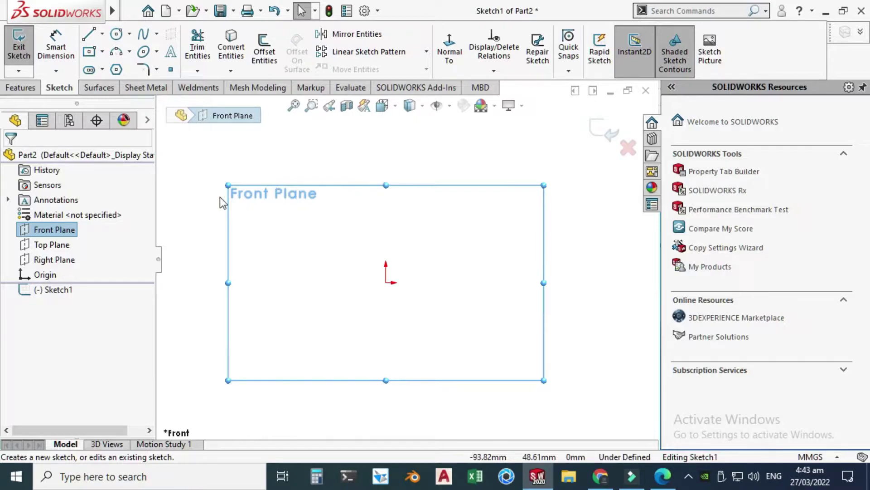
- Draw the hat profile: two side lines, a top line and left and right flanges
{"action": "left_click", "coordinate": [91, 36]}
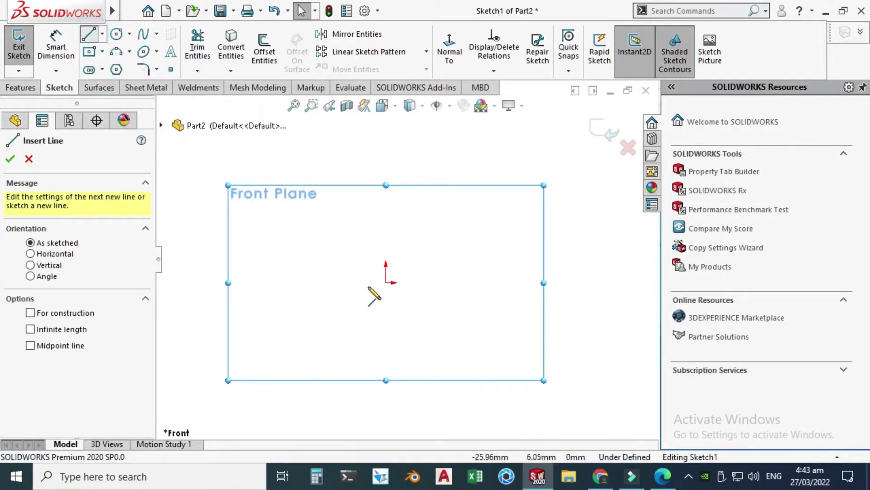
{"action": "left_click", "coordinate": [386, 282]}
{"action": "left_click", "coordinate": [386, 177]}
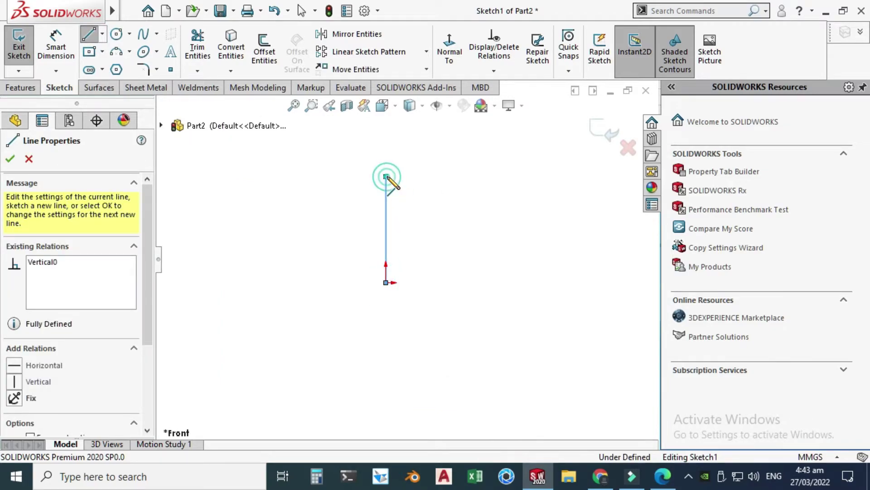
{"action": "left_click", "coordinate": [469, 177]}
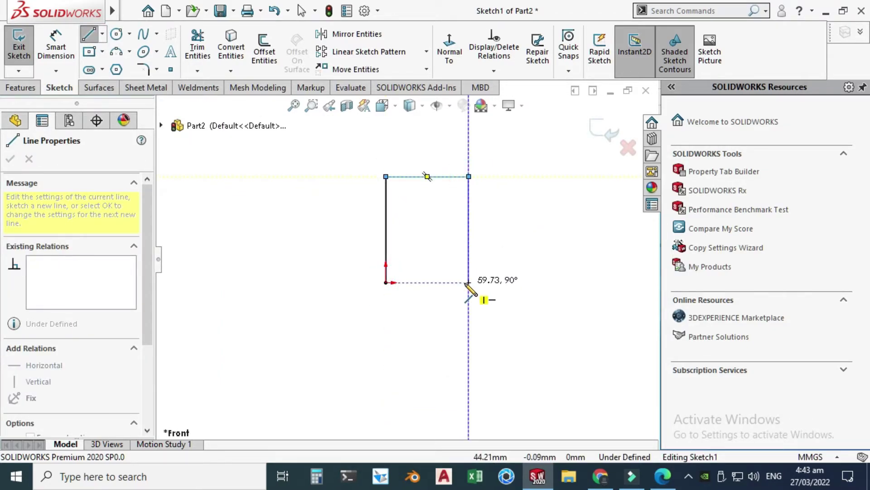
{"action": "left_click", "coordinate": [468, 282]}
{"action": "double_click", "coordinate": [530, 282]}
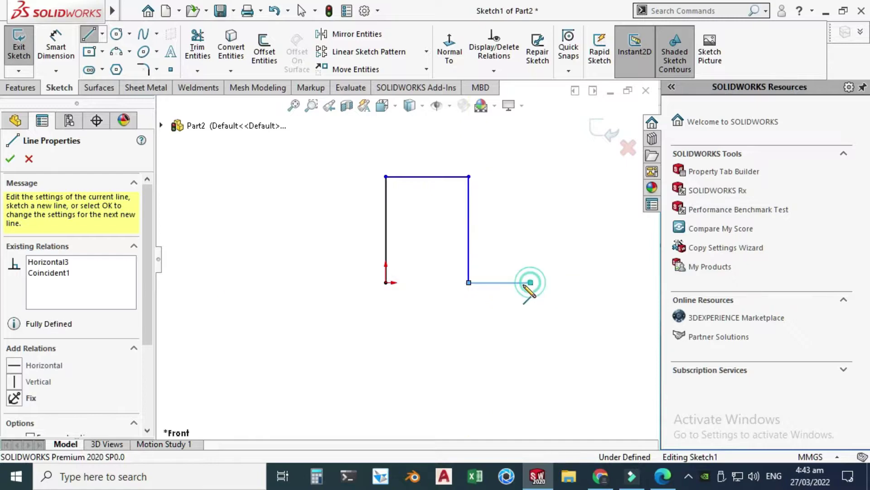
{"action": "key", "text": "Escape"}
{"action": "left_click", "coordinate": [90, 38]}
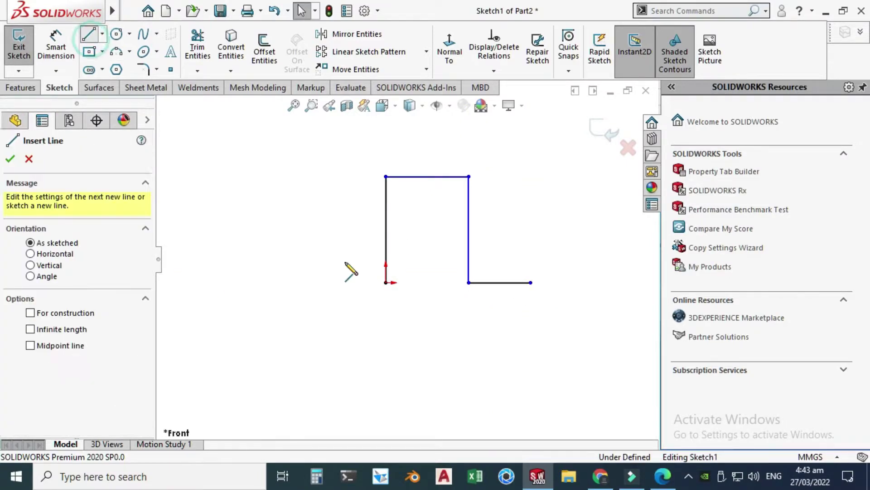
{"action": "left_click", "coordinate": [386, 282]}
{"action": "left_click", "coordinate": [300, 283]}
{"action": "key", "text": "Escape"}
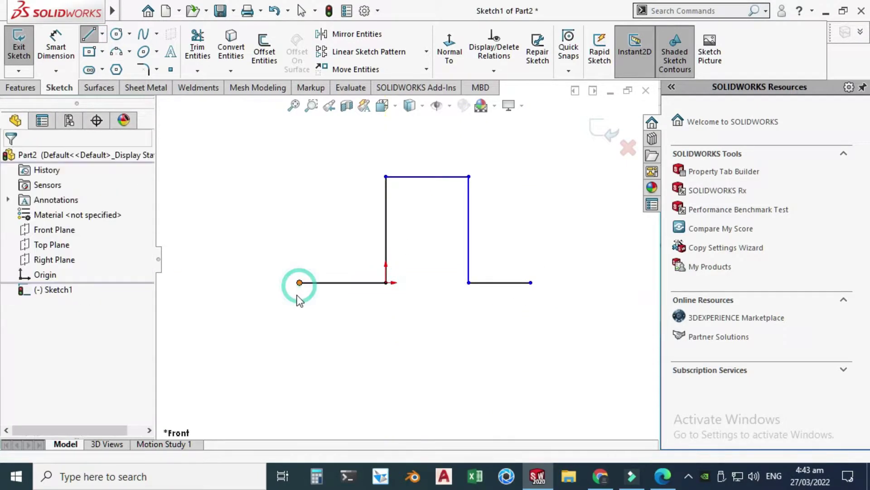
- Make the two flange lines equal and the two side lines equal
{"action": "left_click", "coordinate": [353, 281]}
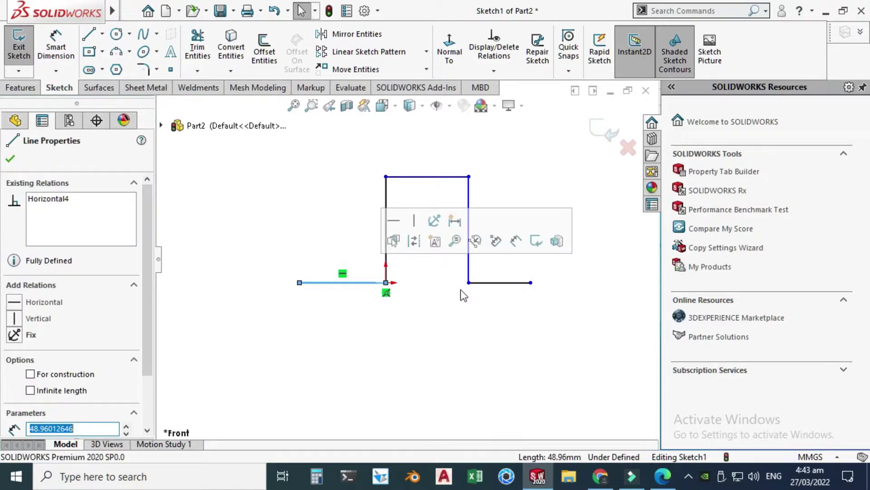
{"action": "left_click", "coordinate": [520, 289], "text": "ctrl"}
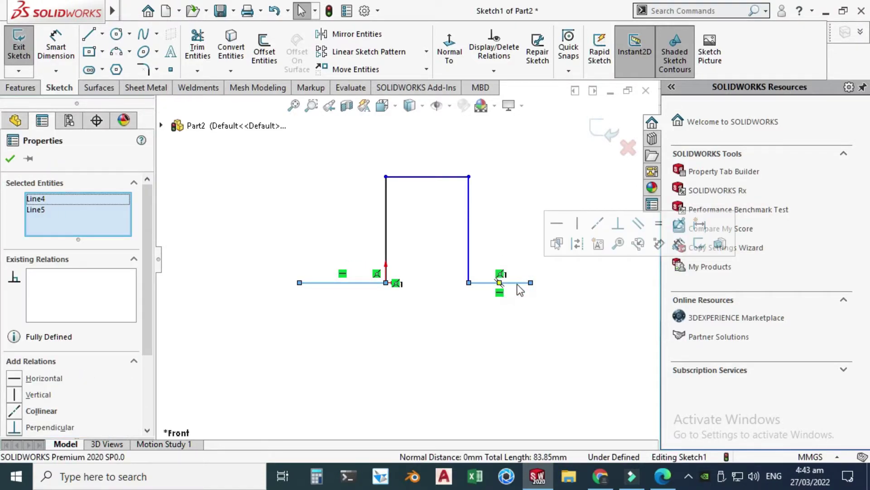
{"action": "left_click", "coordinate": [658, 224]}
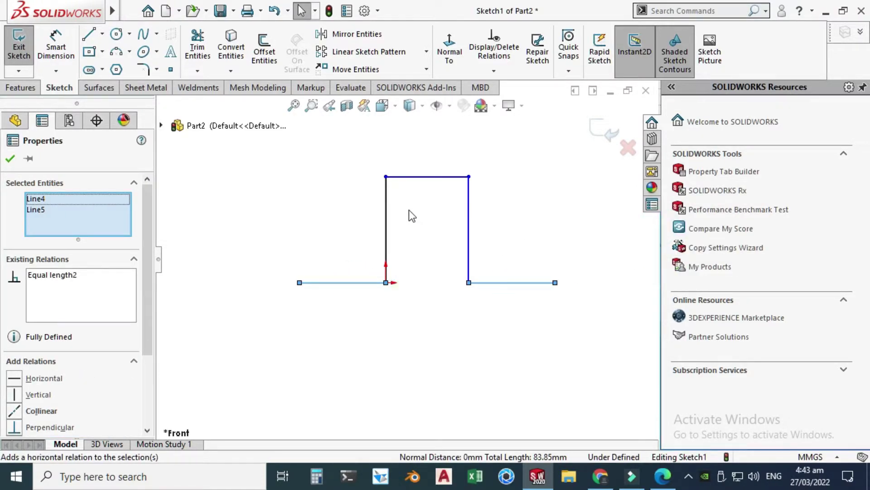
{"action": "left_click", "coordinate": [388, 218]}
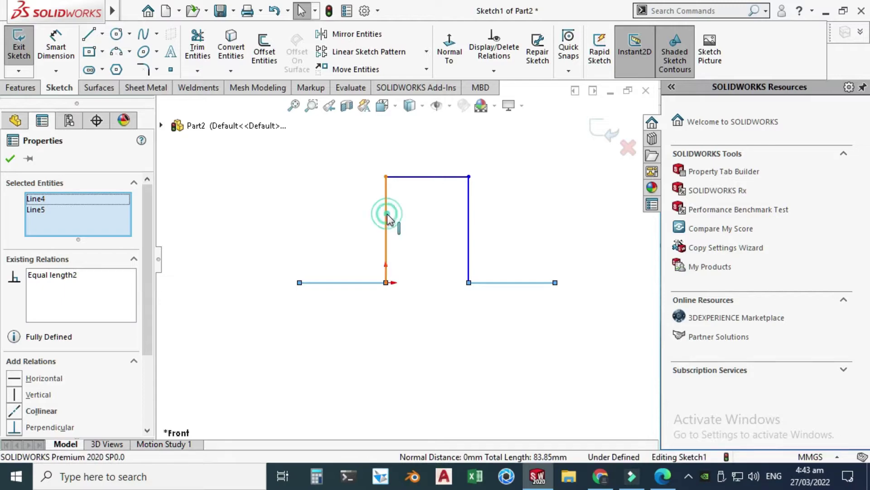
{"action": "left_click", "coordinate": [469, 231], "text": "ctrl"}
{"action": "left_click", "coordinate": [608, 187]}
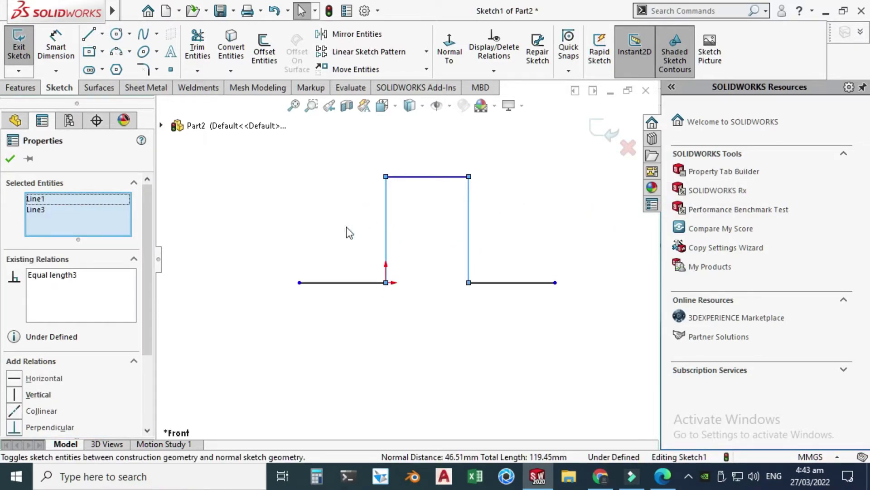
{"action": "left_click", "coordinate": [205, 235]}
{"action": "left_click", "coordinate": [56, 50]}
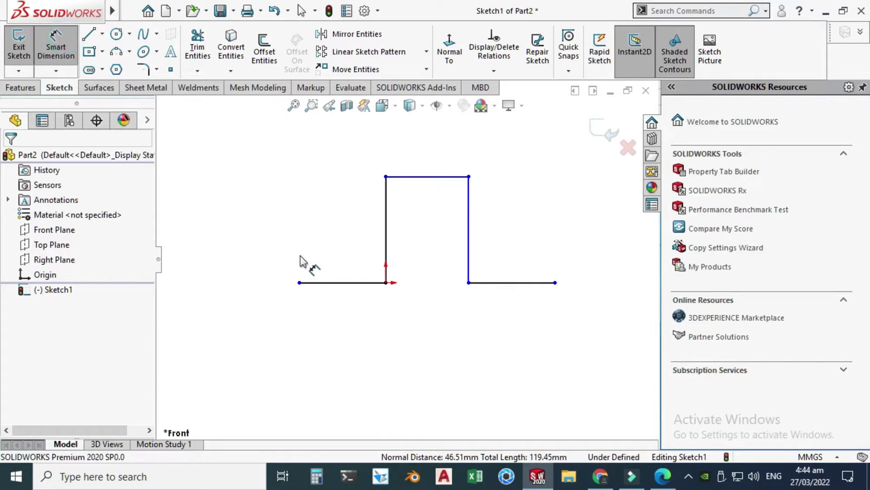
- Dimension the left flange at 60 mm and the side height at 60 mm
{"action": "left_click", "coordinate": [342, 282]}
{"action": "left_click", "coordinate": [349, 322]}
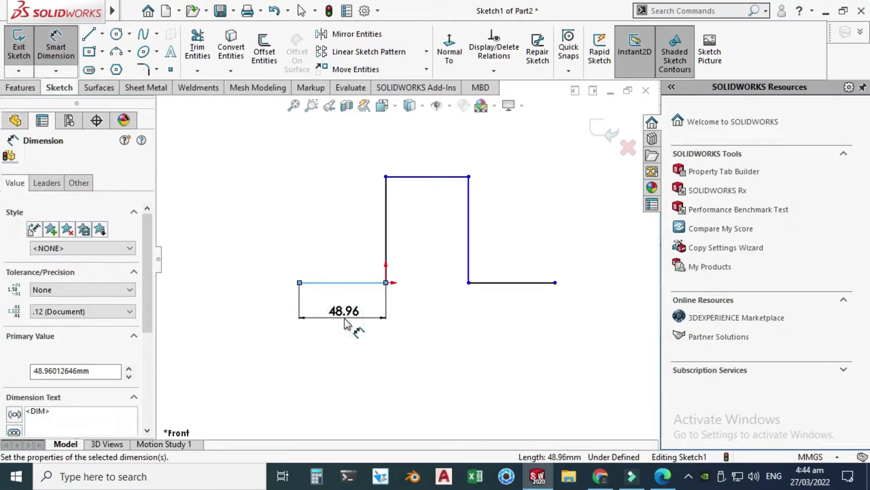
{"action": "type", "text": "60"}
{"action": "key", "text": "Return"}
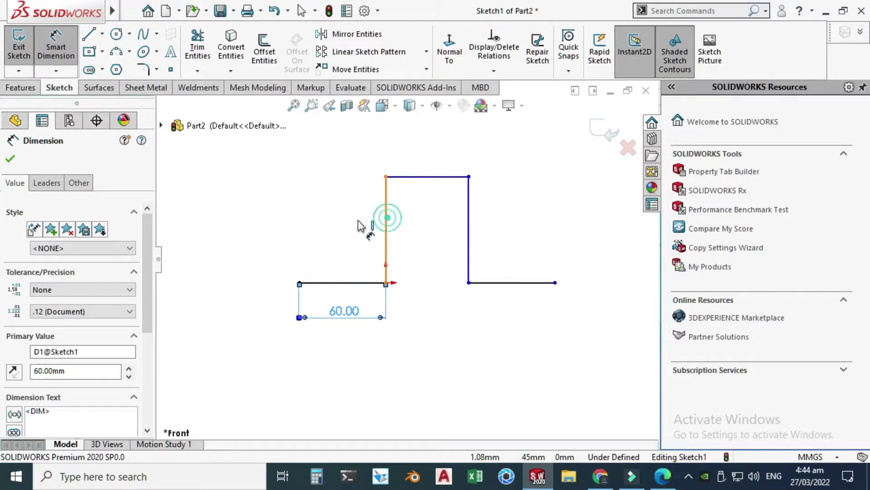
{"action": "left_click", "coordinate": [385, 218]}
{"action": "left_click", "coordinate": [355, 227]}
{"action": "type", "text": "60"}
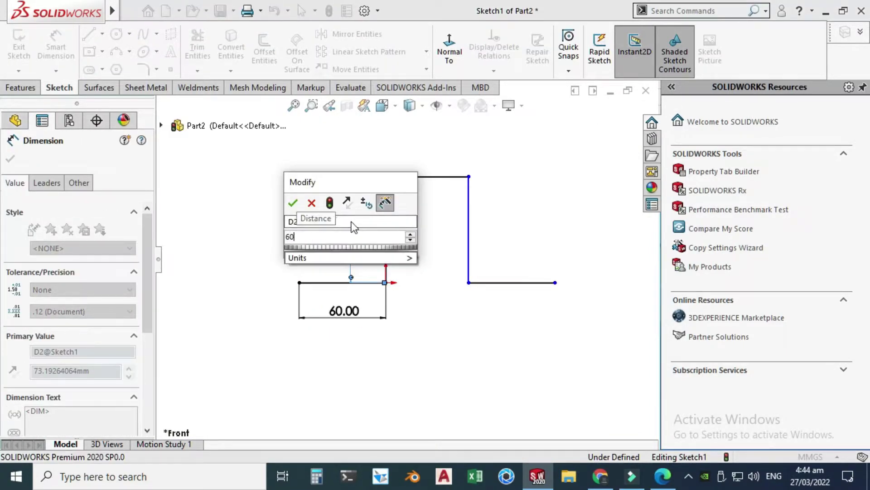
{"action": "key", "text": "Return"}
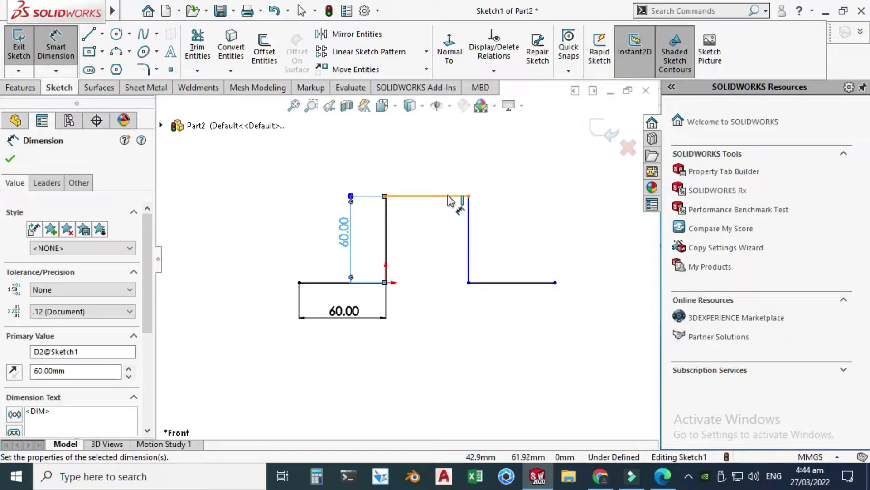
- Dimension the top width at 60 mm and change the side height to 80 mm
{"action": "left_click", "coordinate": [446, 195]}
{"action": "left_click", "coordinate": [451, 173]}
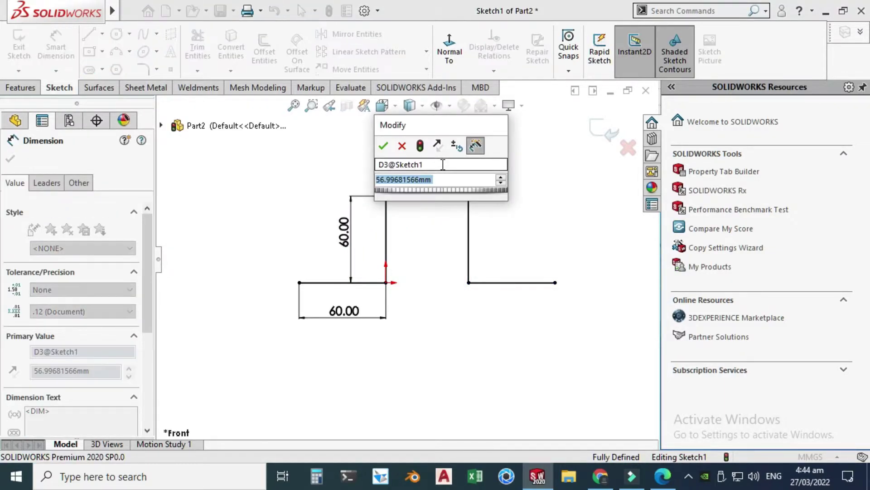
{"action": "type", "text": "60"}
{"action": "key", "text": "Return"}
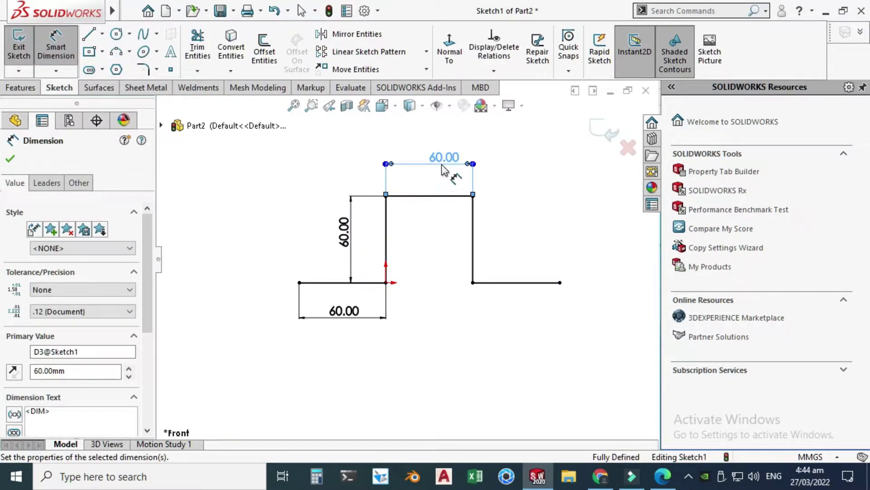
{"action": "left_click", "coordinate": [347, 250]}
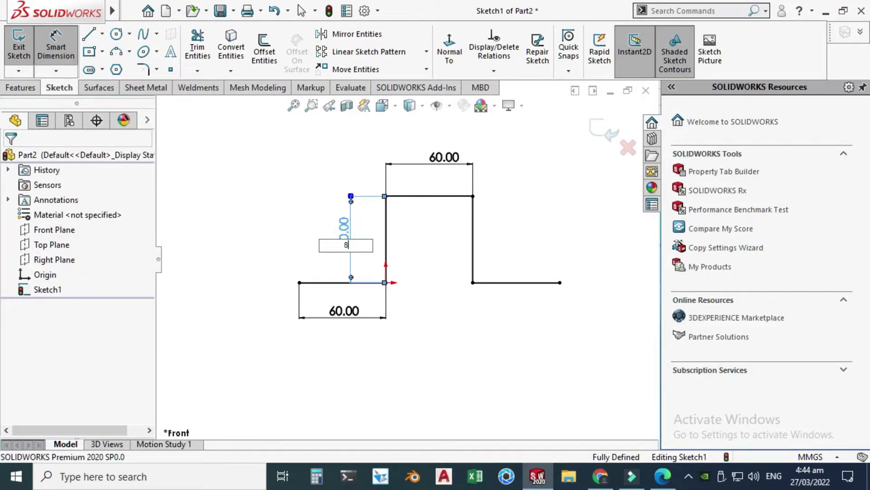
{"action": "key", "text": "Return"}
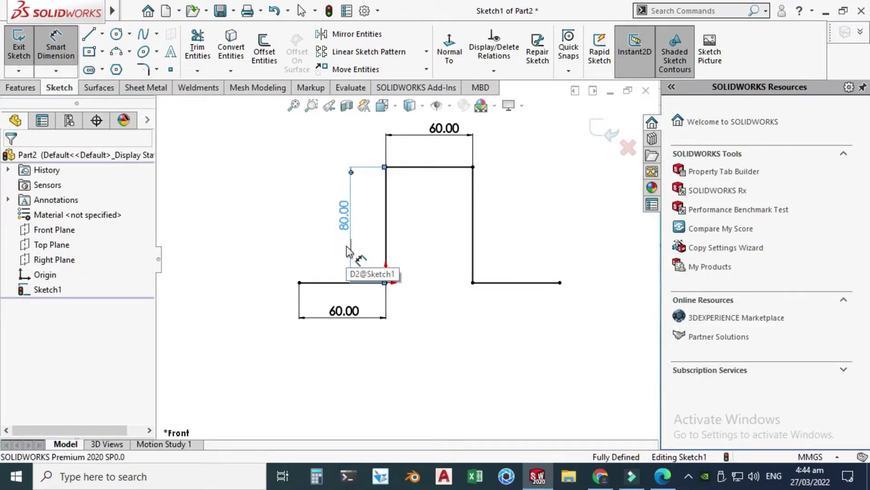
- Create a Base Flange: Mid Plane, 70 mm depth, 2 mm thickness, 4 mm bend radius
{"action": "left_click", "coordinate": [154, 89]}
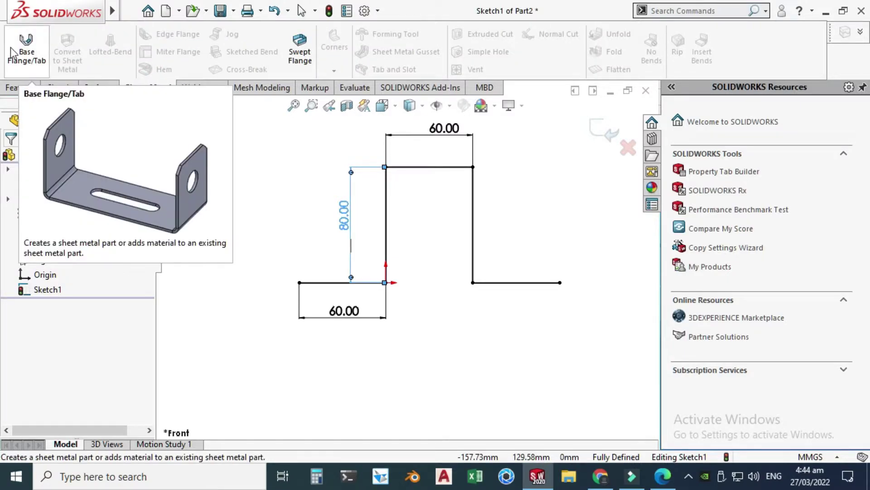
{"action": "left_click", "coordinate": [25, 56]}
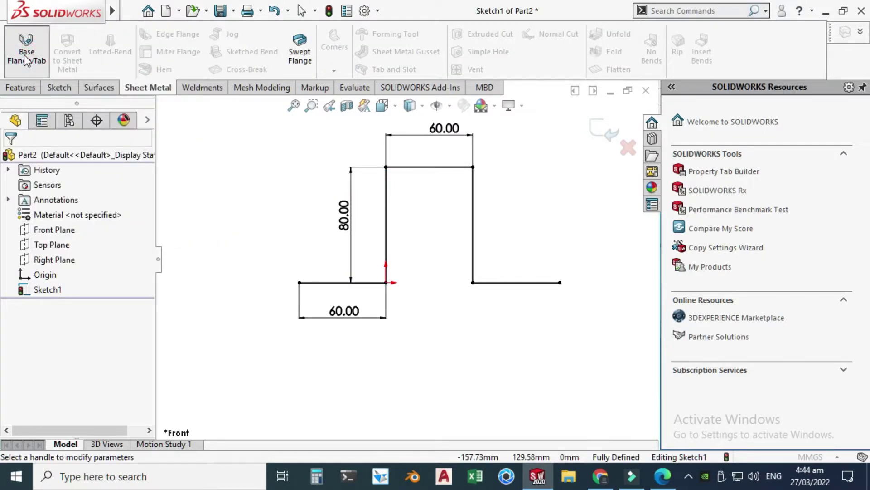
{"action": "scroll", "coordinate": [146, 278], "scroll_direction": "down", "scroll_amount": 3}
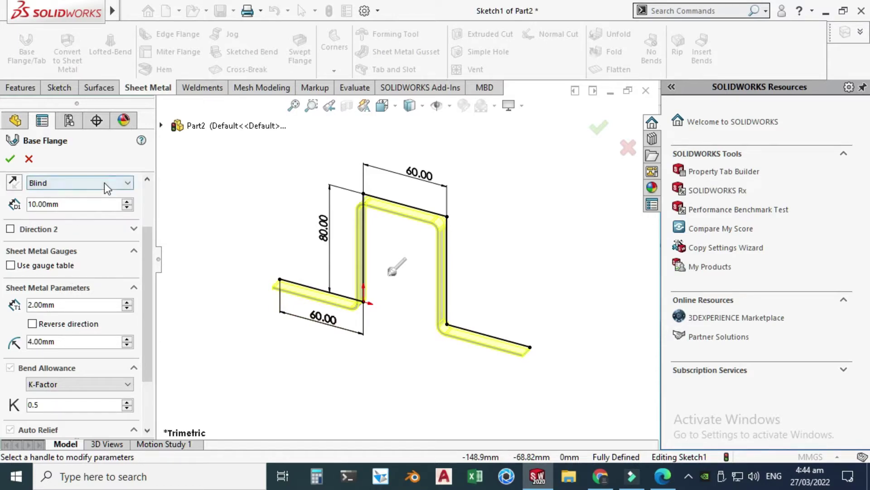
{"action": "left_click", "coordinate": [126, 202]}
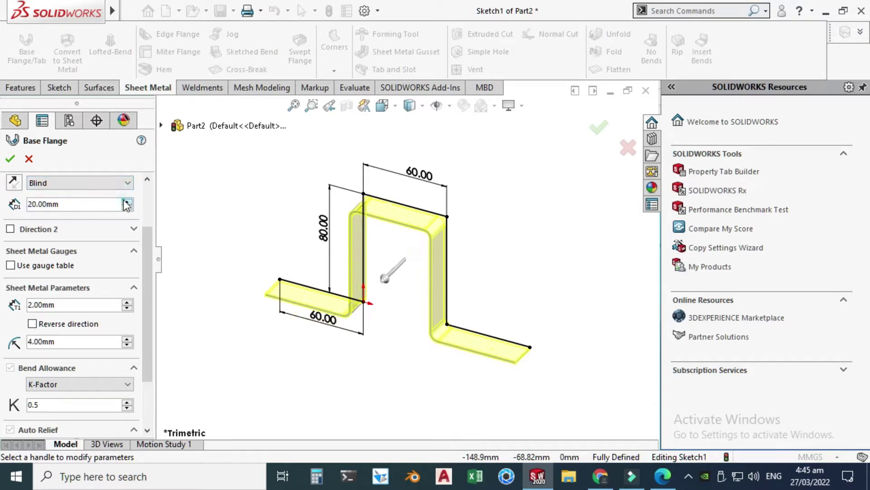
{"action": "left_click", "coordinate": [127, 201]}
{"action": "left_click", "coordinate": [127, 202]}
{"action": "left_click", "coordinate": [127, 201]}
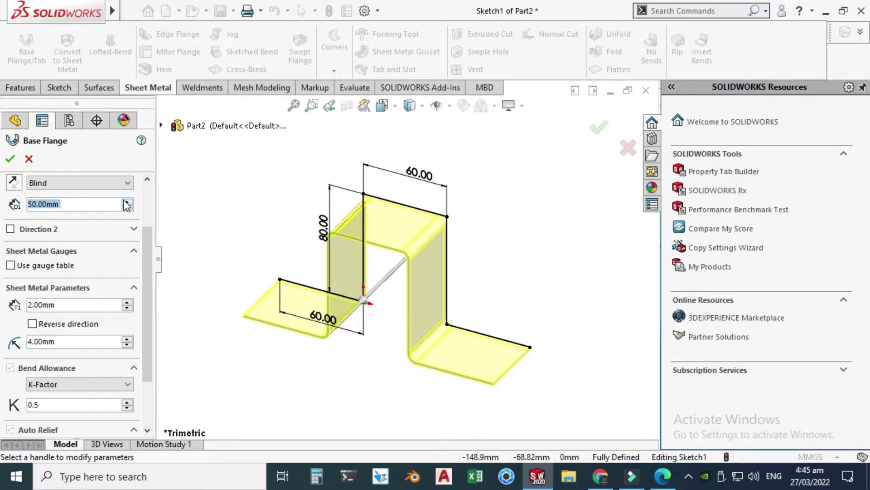
{"action": "left_click", "coordinate": [127, 202]}
{"action": "left_click", "coordinate": [127, 202]}
{"action": "left_click", "coordinate": [81, 183]}
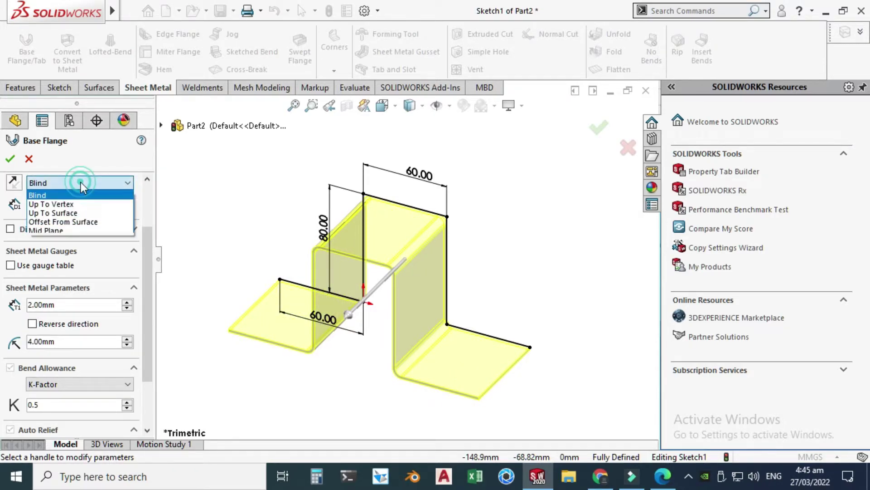
{"action": "left_click", "coordinate": [71, 228]}
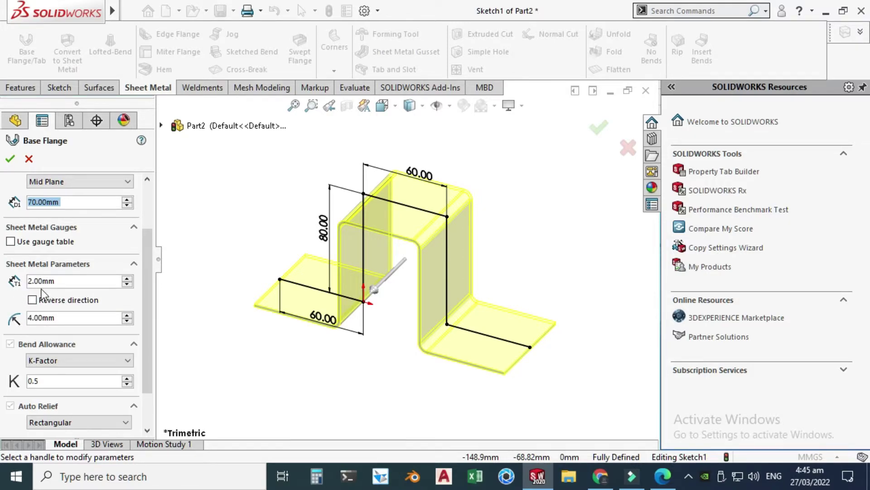
{"action": "left_click", "coordinate": [6, 164]}
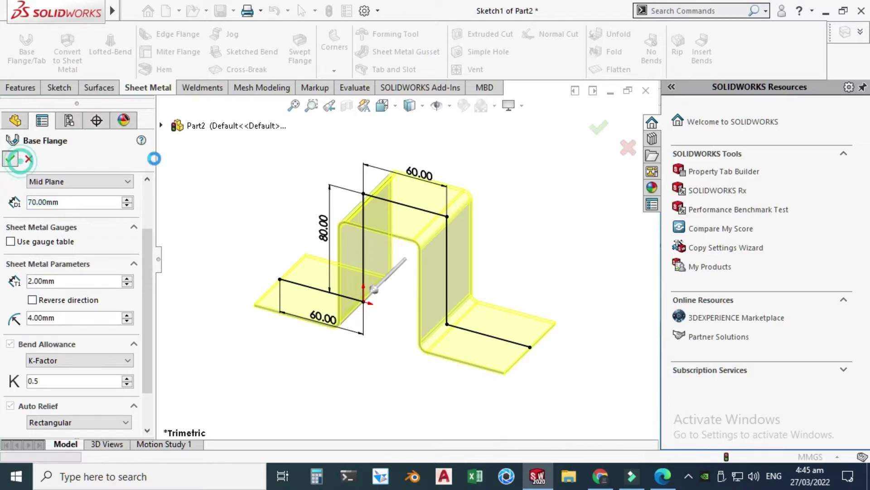
{"action": "left_click", "coordinate": [234, 200]}
- Rotate the bracket to a more frontal view and begin a new sketch
{"action": "right_click", "coordinate": [266, 186]}
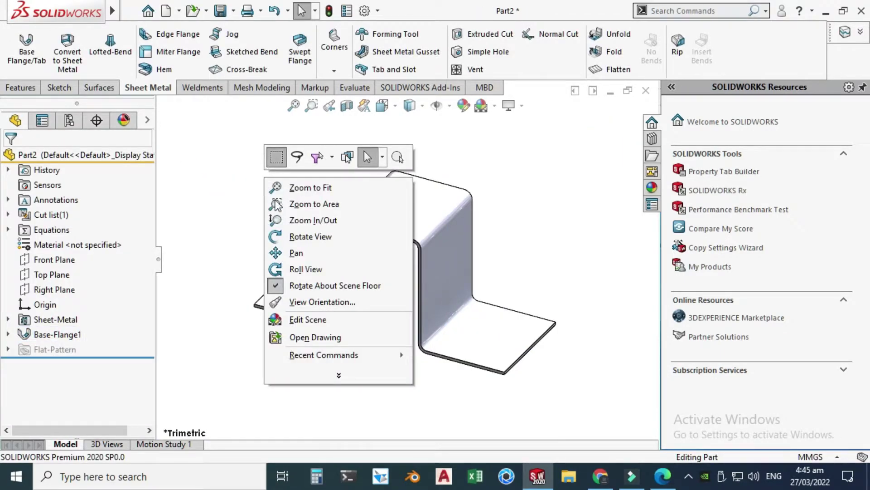
{"action": "left_click", "coordinate": [295, 233]}
{"action": "left_click_drag", "start_coordinate": [263, 180], "coordinate": [305, 281]}
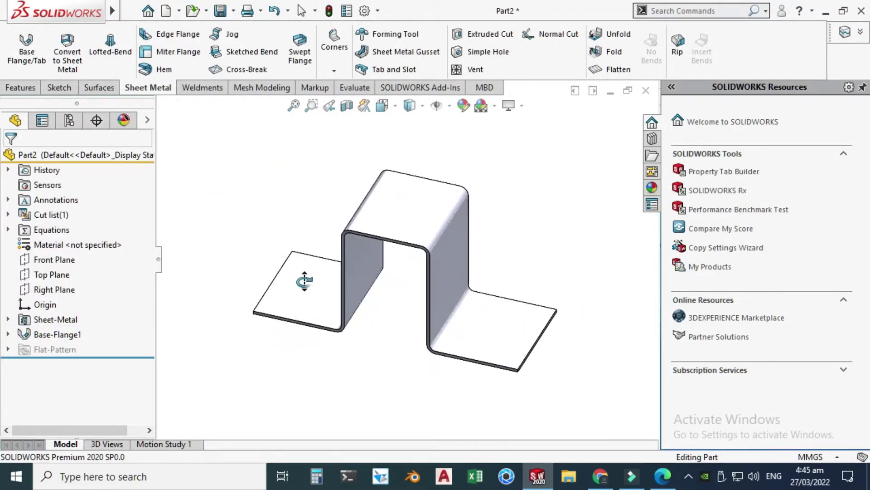
{"action": "key", "text": "Escape"}
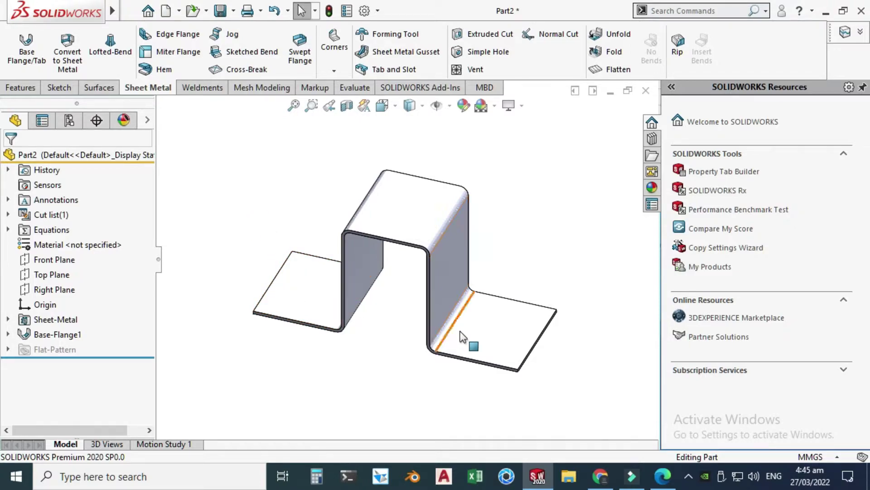
{"action": "left_click", "coordinate": [61, 87]}
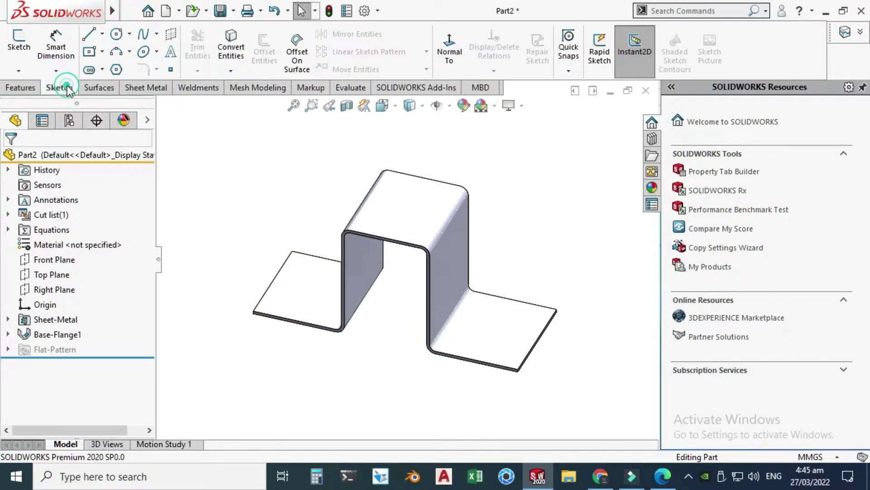
{"action": "left_click", "coordinate": [19, 41]}
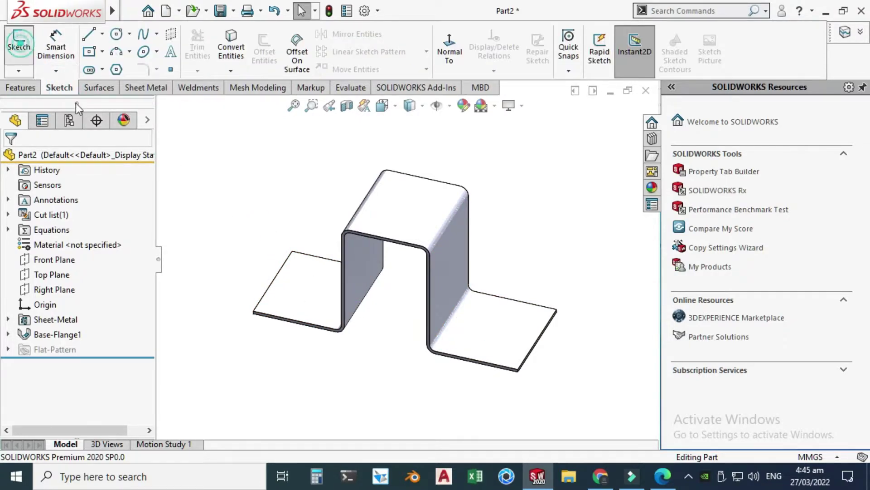
- Sketch a circle on the right end flange, viewed normal to the face
{"action": "left_click", "coordinate": [488, 319]}
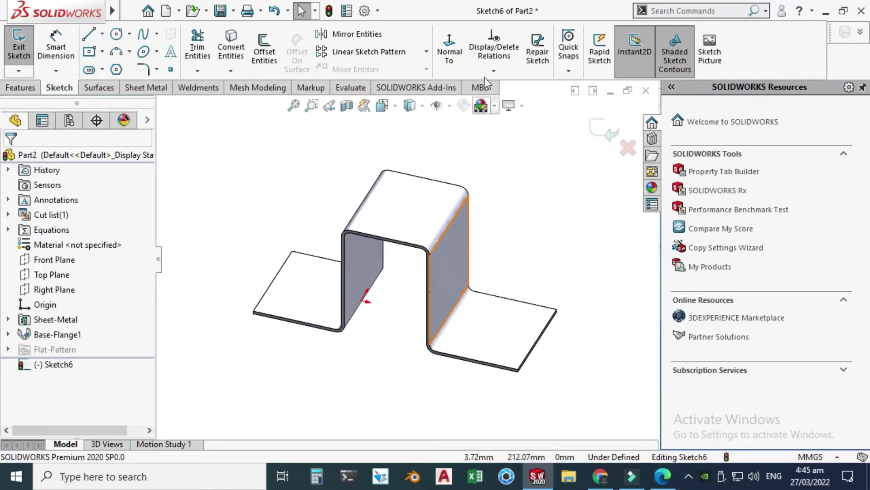
{"action": "left_click", "coordinate": [450, 54]}
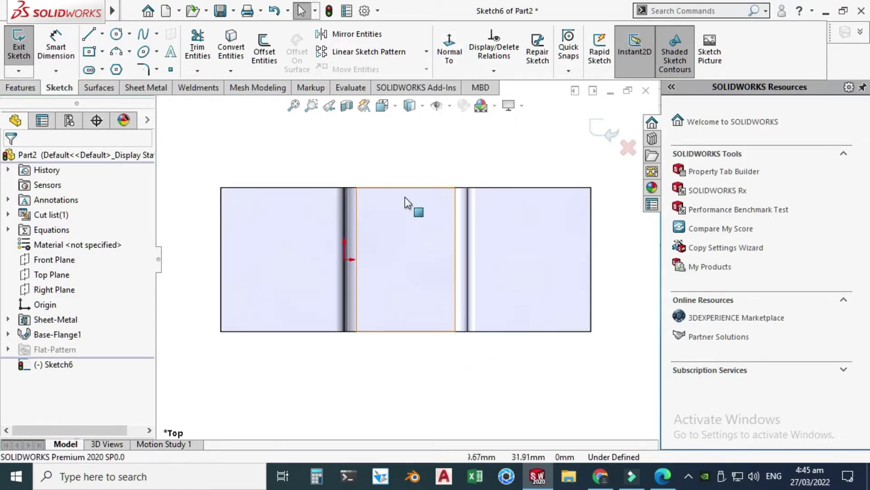
{"action": "left_click", "coordinate": [117, 34]}
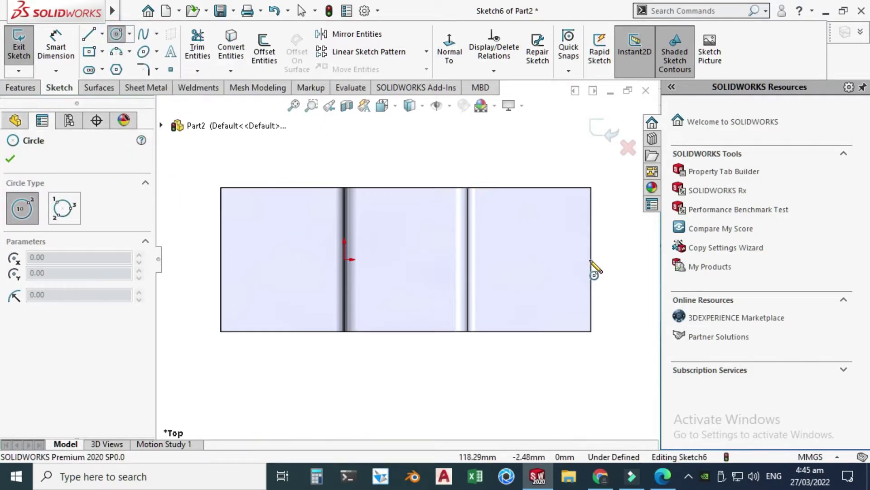
{"action": "left_click", "coordinate": [541, 259]}
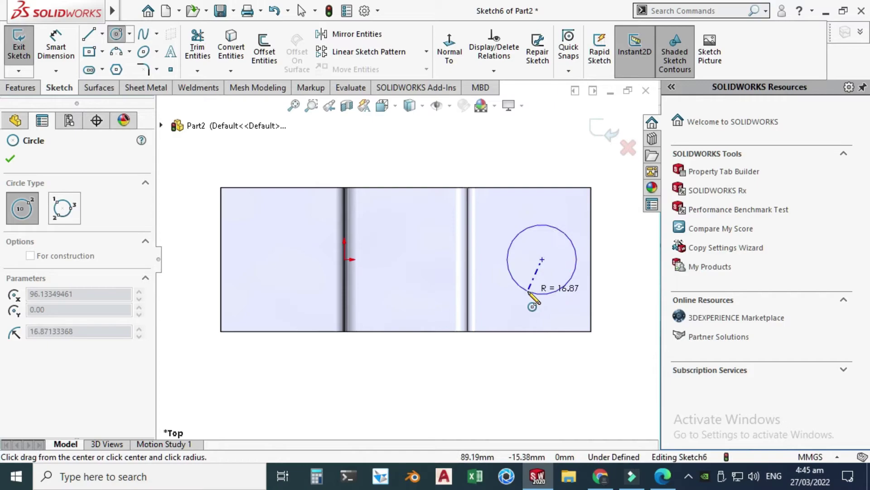
{"action": "left_click", "coordinate": [533, 300]}
- Dimension the circle centre 25 mm from the flange's right edge
{"action": "left_click", "coordinate": [56, 47]}
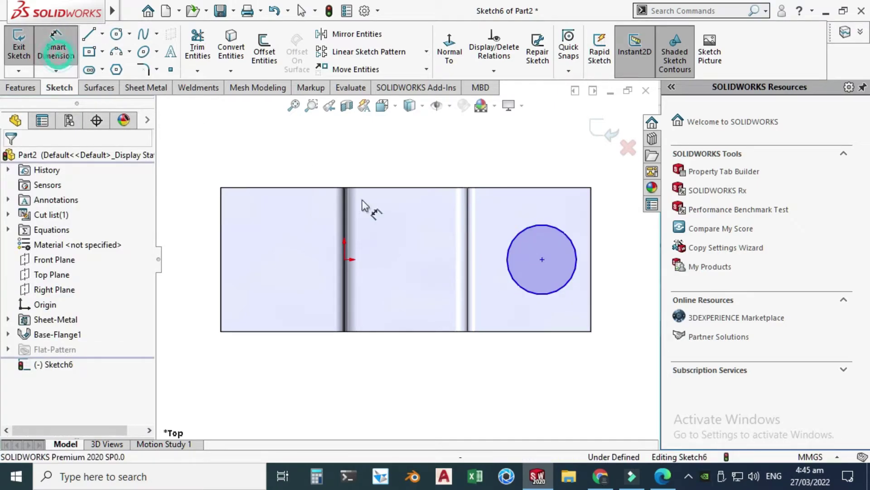
{"action": "left_click", "coordinate": [562, 294]}
{"action": "left_click", "coordinate": [590, 289]}
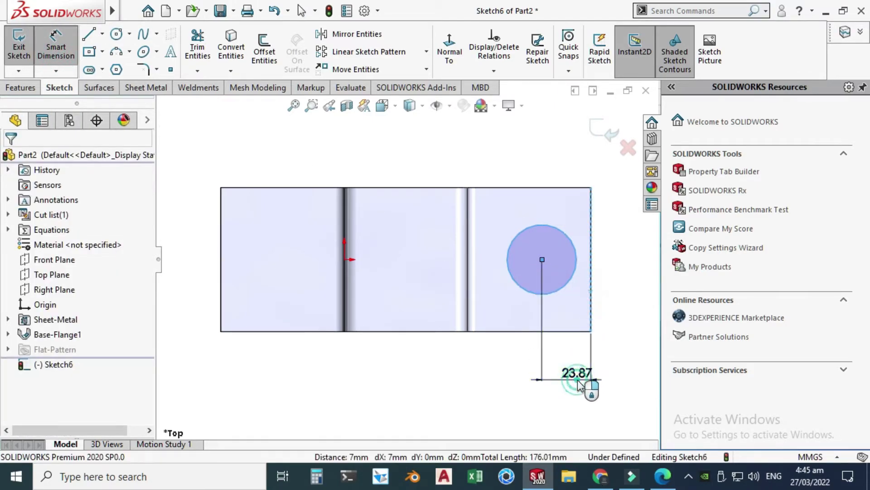
{"action": "left_click", "coordinate": [579, 385]}
{"action": "type", "text": "25"}
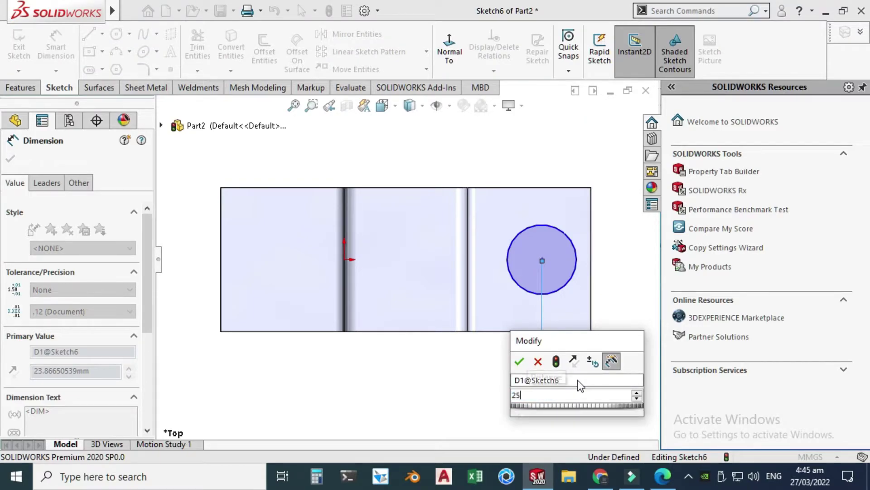
{"action": "key", "text": "Return"}
{"action": "key", "text": "Escape"}
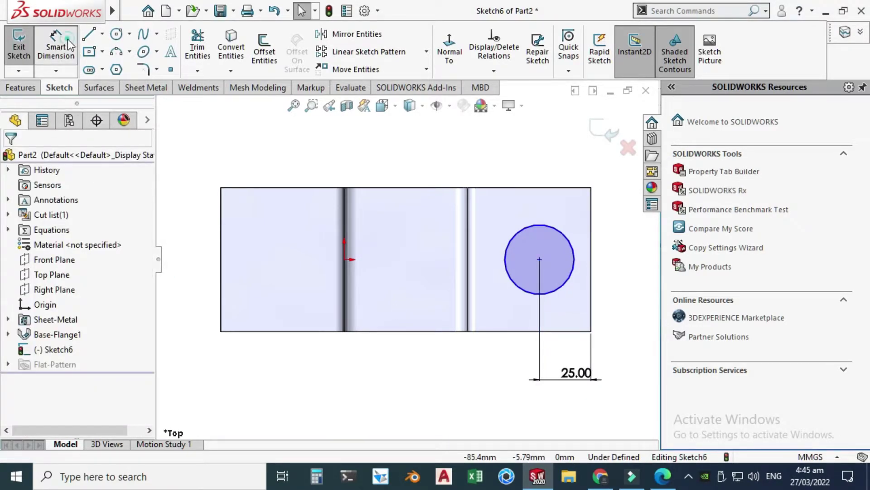
- Dimension the circle diameter at 25 mm
{"action": "left_click", "coordinate": [68, 44]}
{"action": "left_click", "coordinate": [559, 288]}
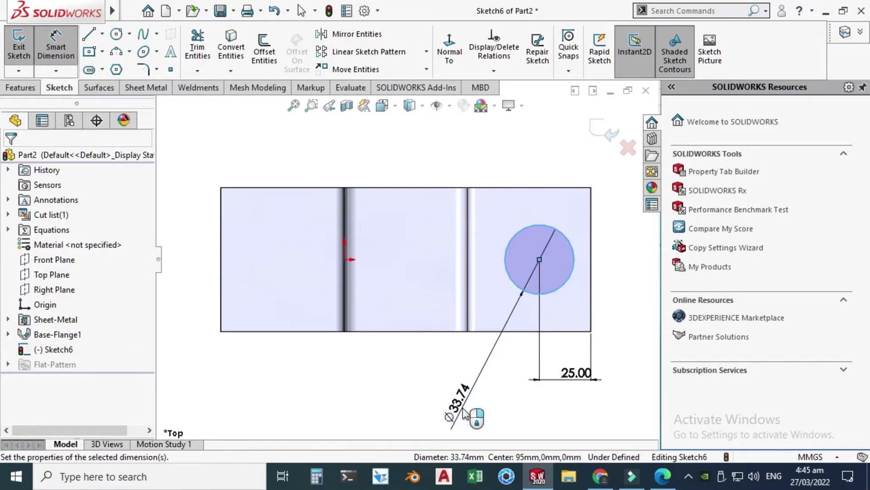
{"action": "left_click", "coordinate": [463, 414]}
{"action": "key", "text": "Return"}
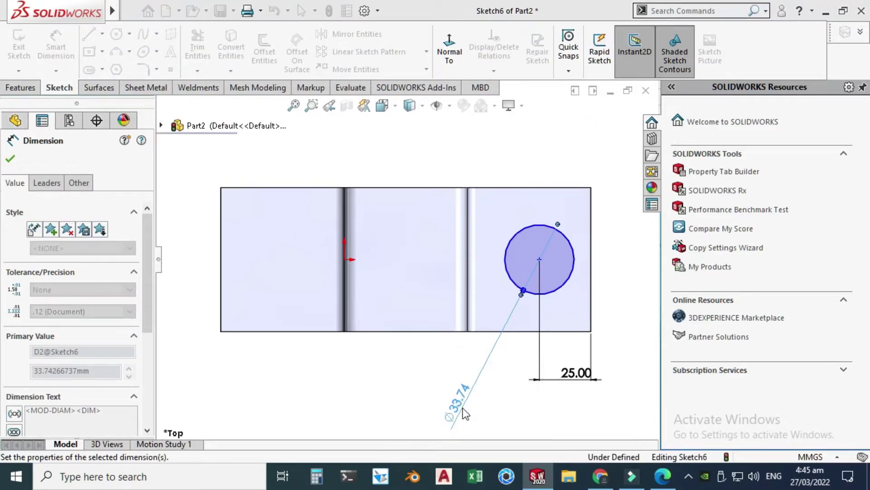
{"action": "key", "text": "Escape"}
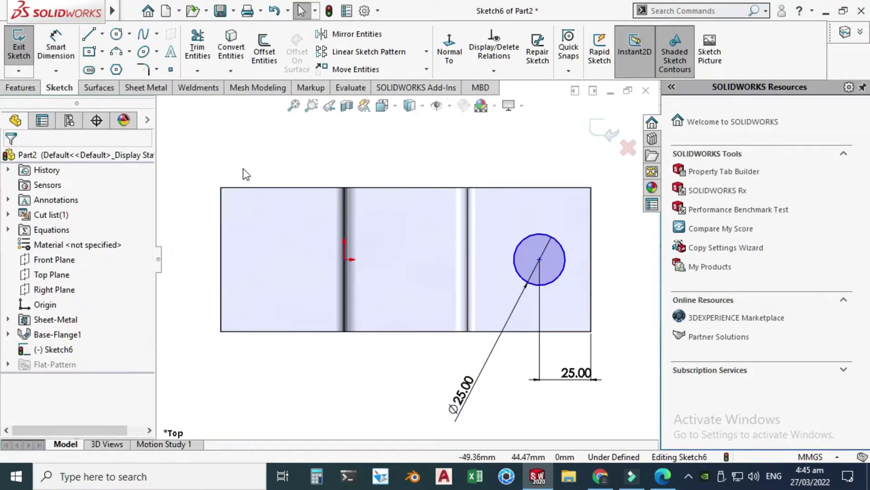
{"action": "left_click", "coordinate": [516, 273]}
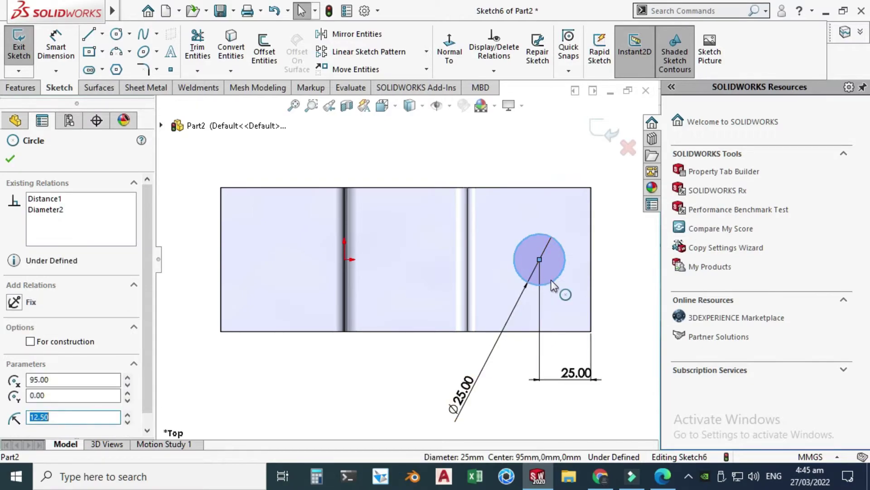
{"action": "key", "text": "Escape"}
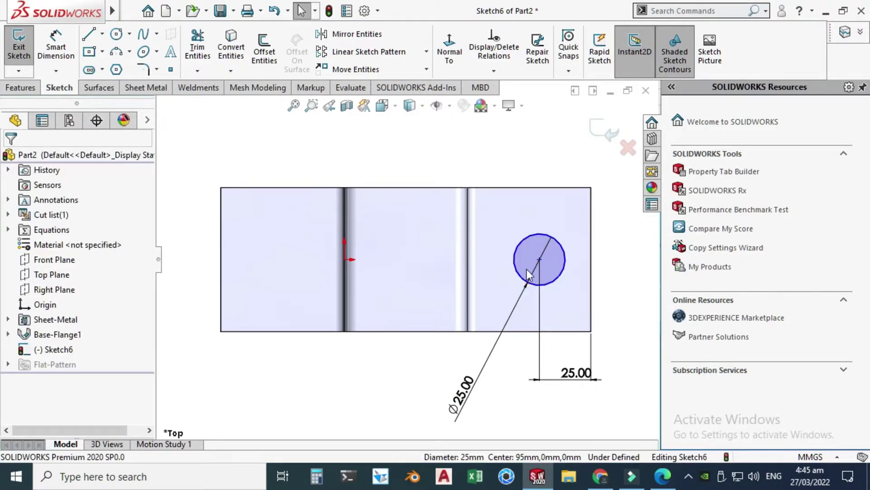
- Dimension the circle centre 35 mm from the flange's top edge
{"action": "left_click", "coordinate": [55, 46]}
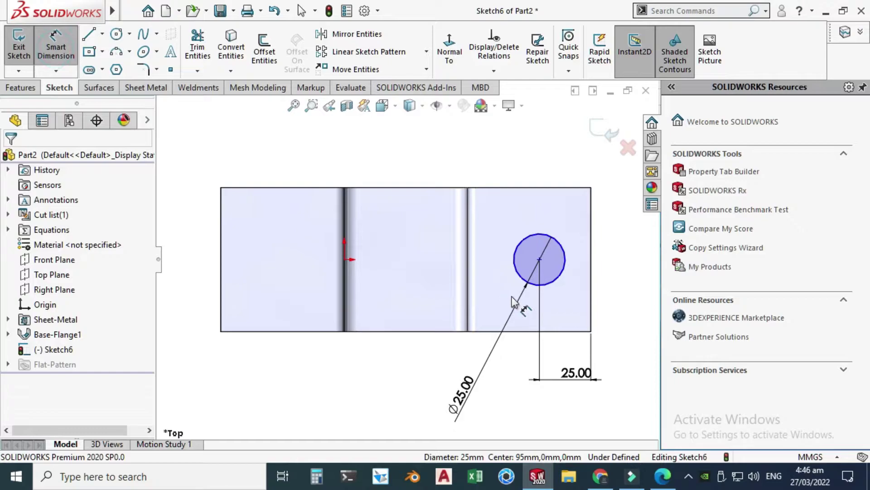
{"action": "left_click", "coordinate": [558, 281]}
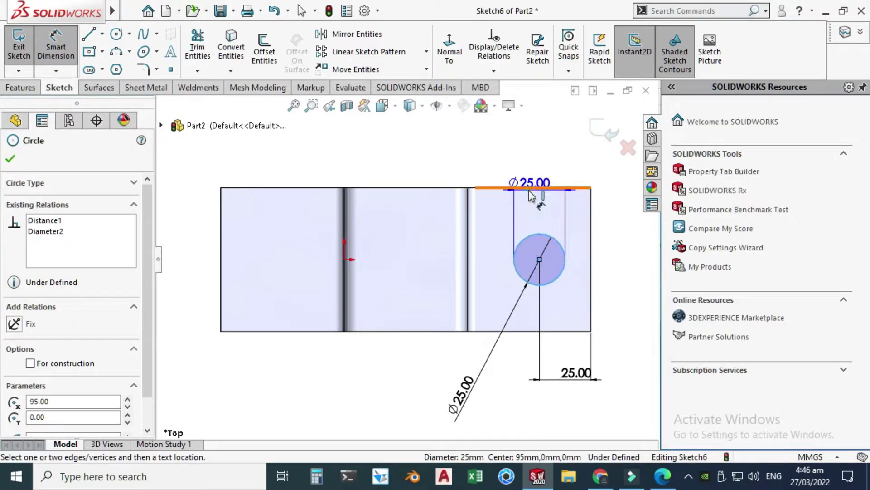
{"action": "left_click", "coordinate": [528, 188]}
{"action": "left_click", "coordinate": [616, 225]}
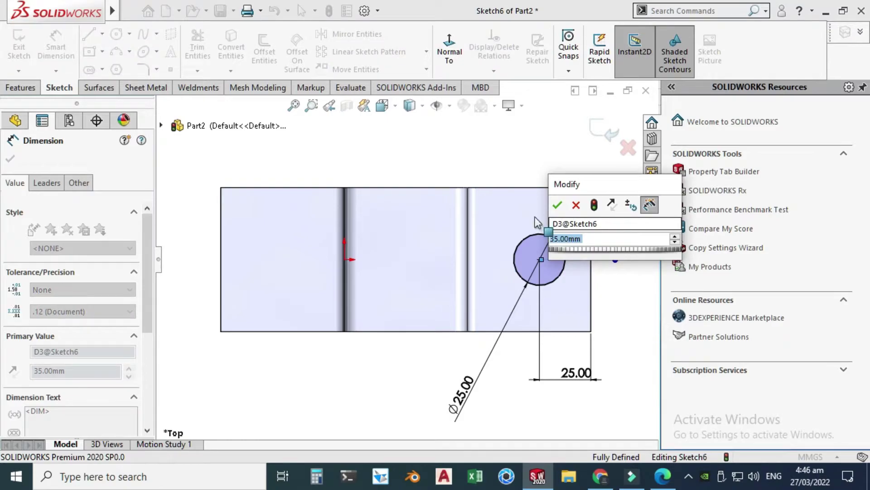
{"action": "left_click", "coordinate": [557, 205]}
{"action": "key", "text": "Escape"}
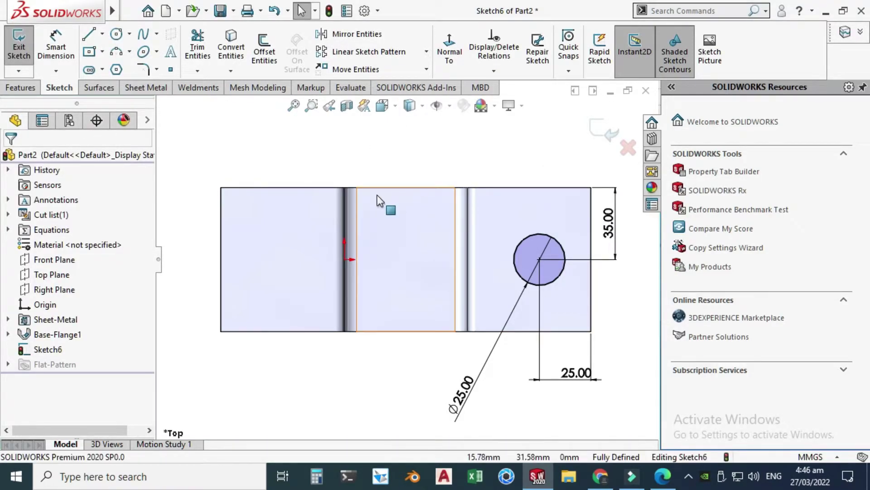
- Draw a vertical centerline across the middle face of the bracket
{"action": "left_click", "coordinate": [102, 33]}
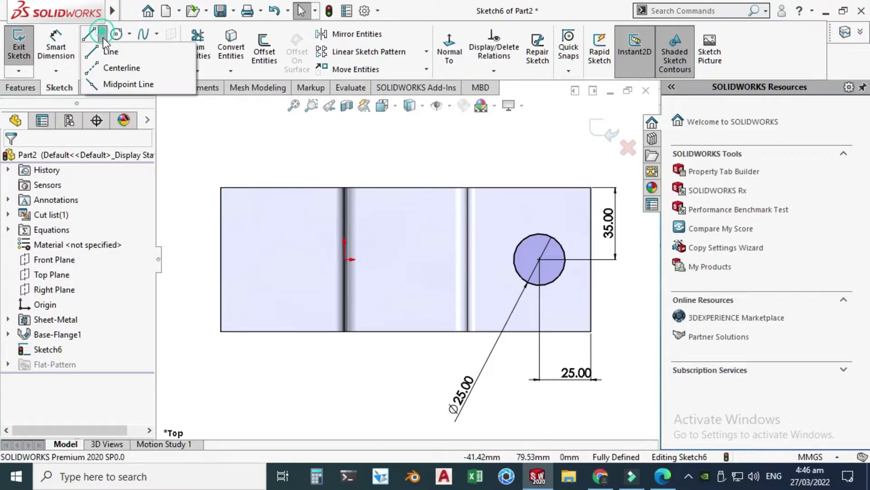
{"action": "left_click", "coordinate": [119, 68]}
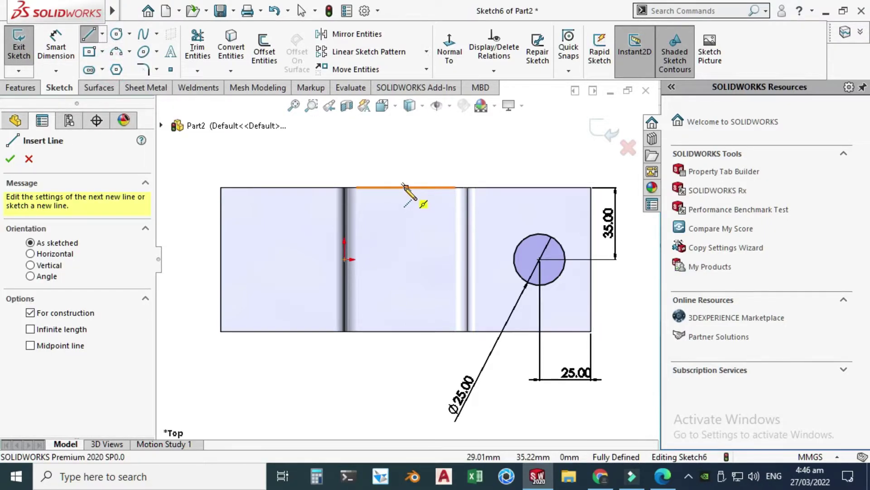
{"action": "left_click", "coordinate": [406, 188]}
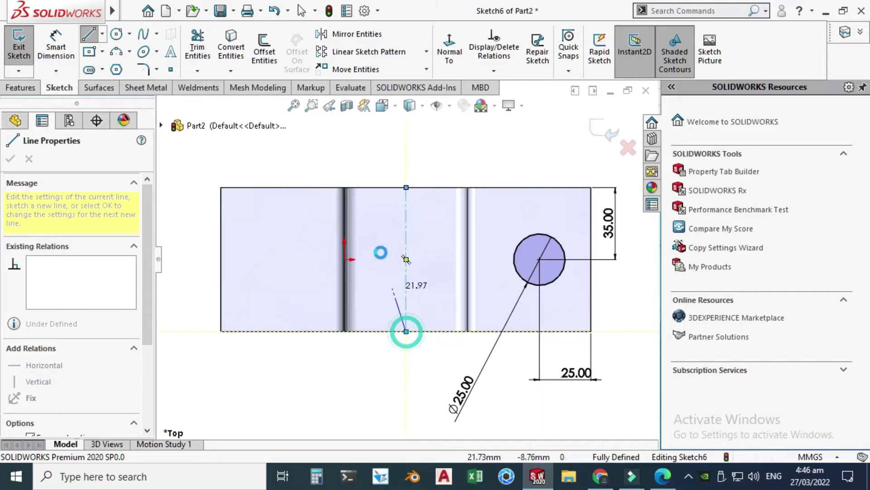
{"action": "left_click", "coordinate": [406, 331]}
{"action": "key", "text": "Escape"}
- Mirror the circle about the centerline onto the left flange
{"action": "left_click", "coordinate": [357, 33]}
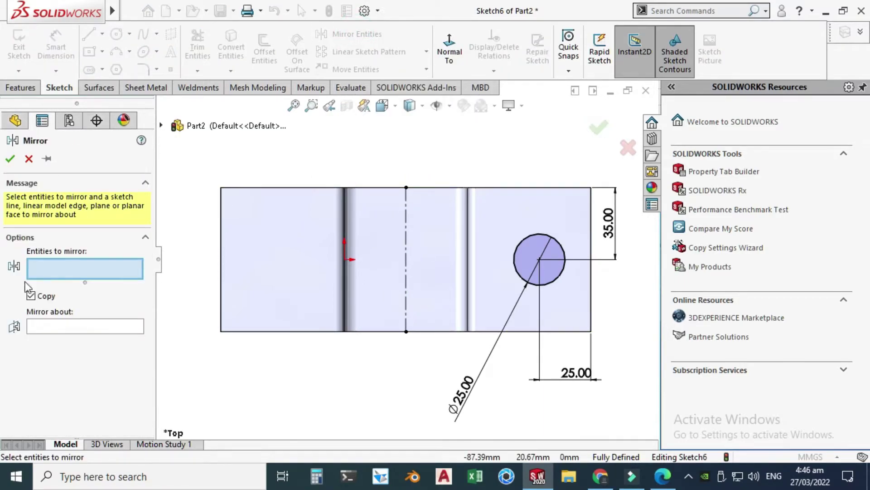
{"action": "left_click", "coordinate": [517, 272]}
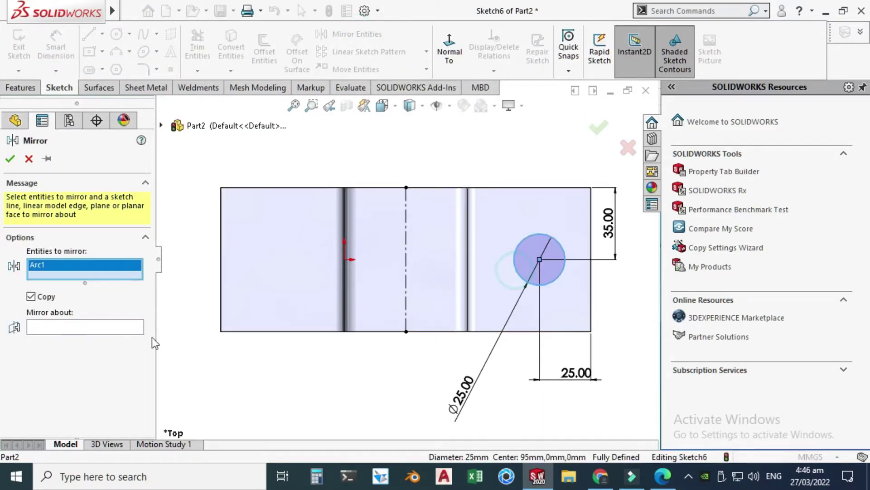
{"action": "left_click", "coordinate": [117, 329]}
{"action": "left_click", "coordinate": [408, 297]}
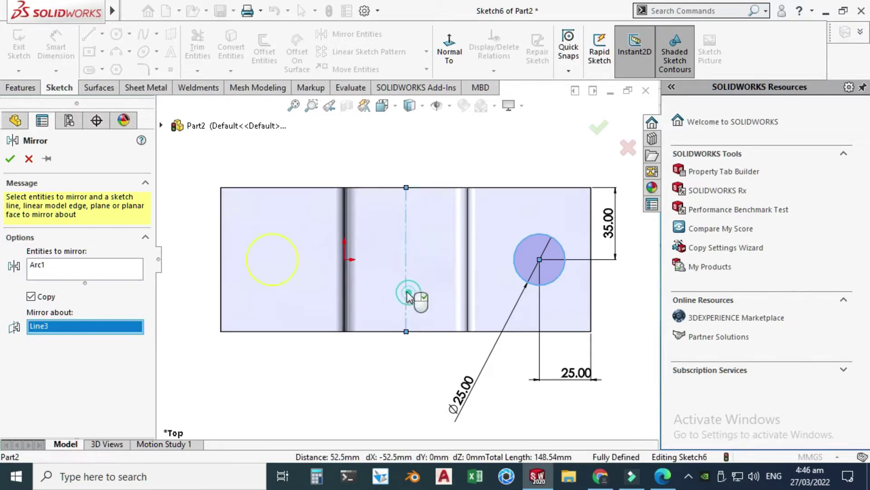
{"action": "left_click", "coordinate": [11, 160]}
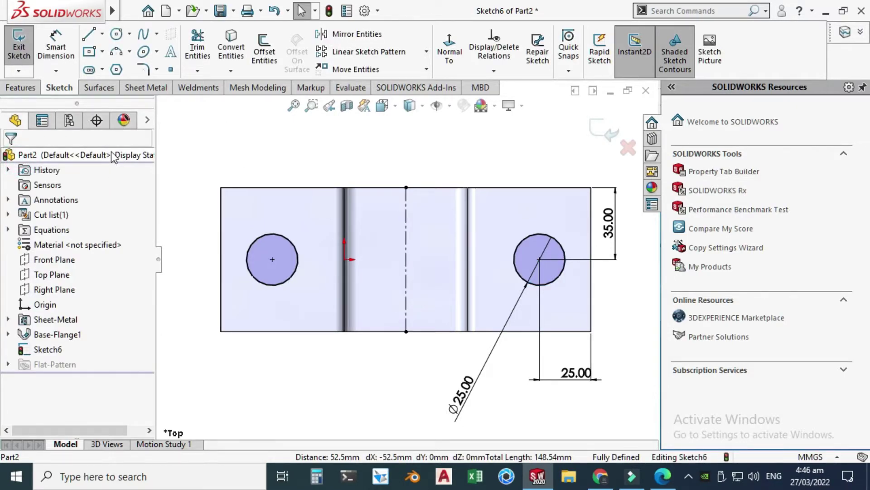
{"action": "left_click", "coordinate": [146, 87]}
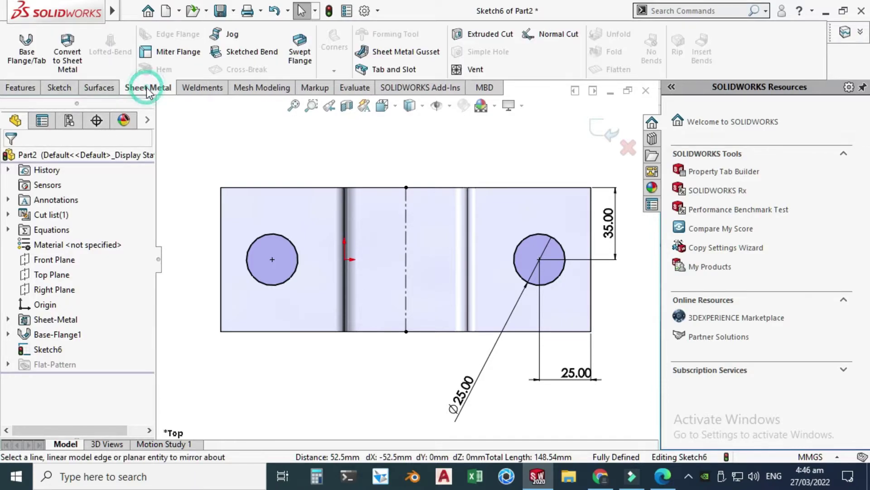
- Extruded-cut both circles through the sheet, linked to thickness
{"action": "left_click", "coordinate": [494, 34]}
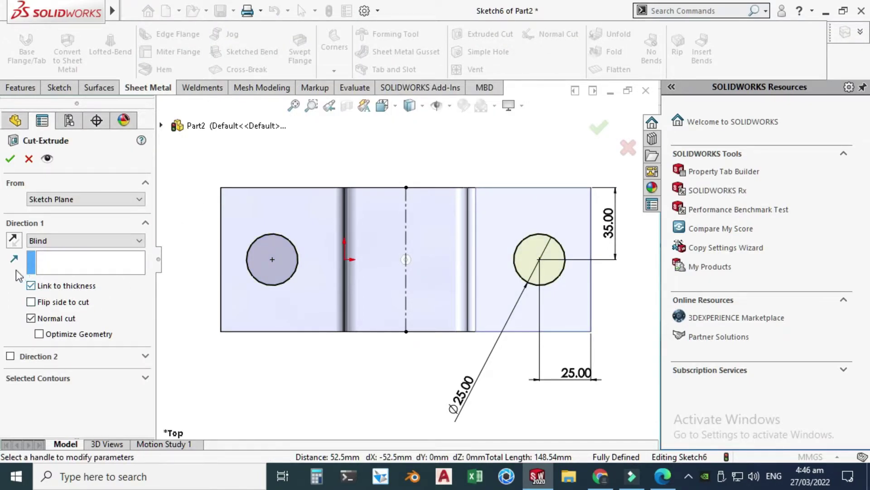
{"action": "left_click", "coordinate": [10, 159]}
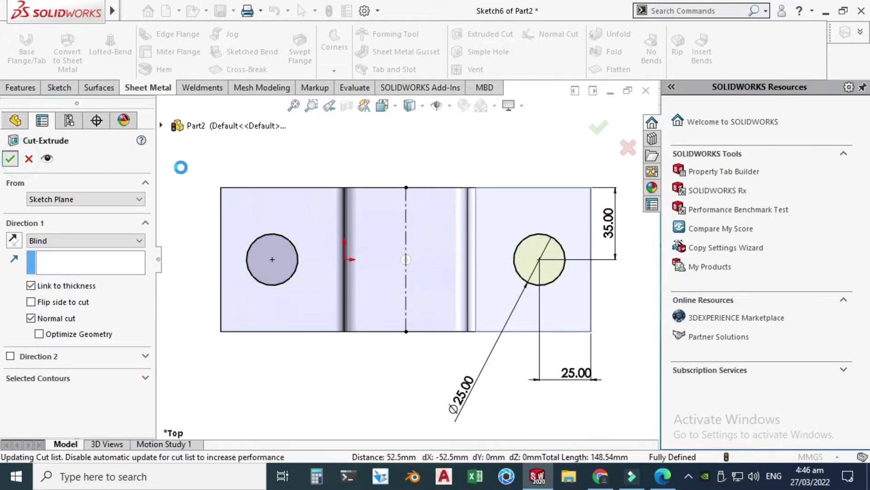
- Orbit the bracket to a 3D view showing both flange holes
{"action": "right_click", "coordinate": [279, 155]}
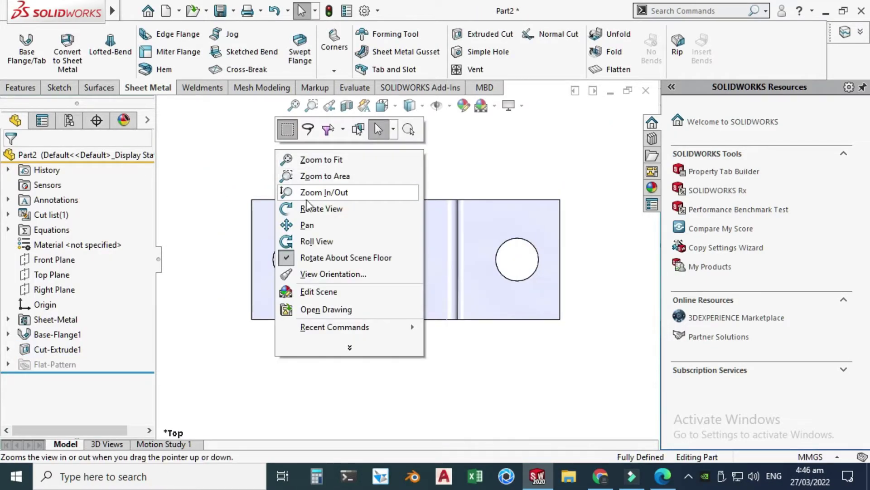
{"action": "left_click", "coordinate": [311, 204]}
{"action": "left_click_drag", "start_coordinate": [454, 274], "coordinate": [443, 172]}
{"action": "left_click_drag", "start_coordinate": [252, 272], "coordinate": [446, 323]}
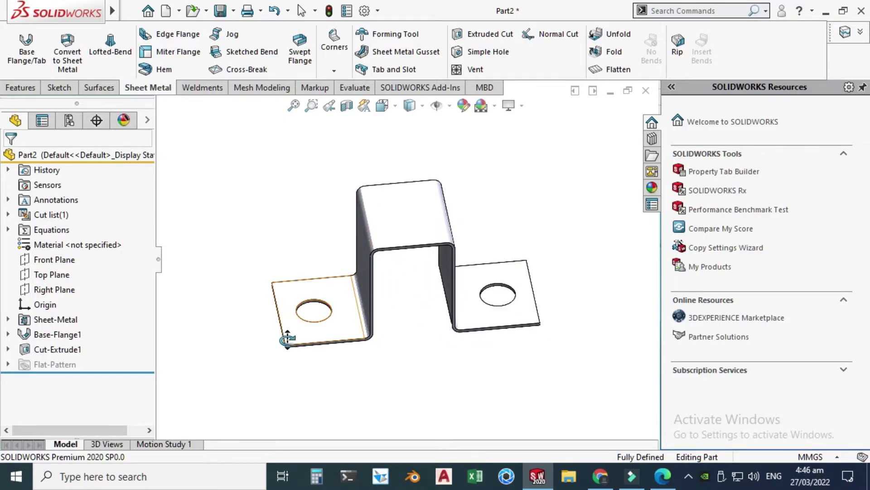
{"action": "key", "text": "Escape"}
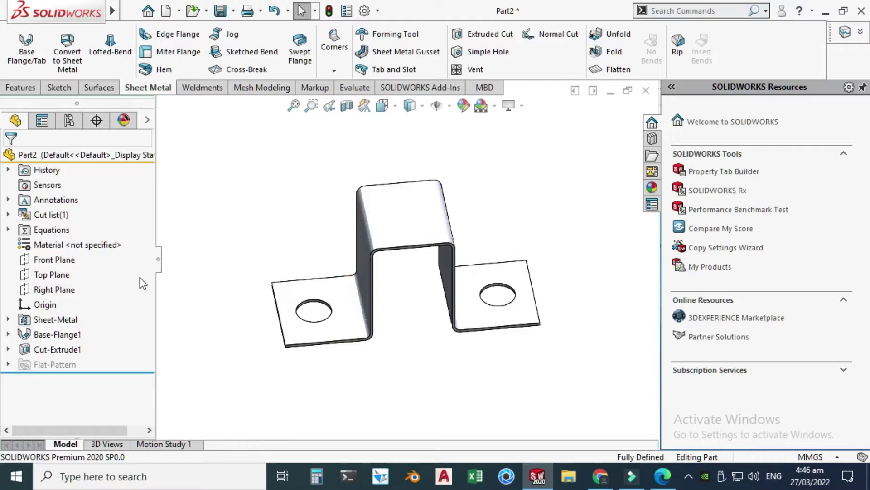
- Change the Base-Flange1 sketch's 60 mm top width dimension to 80 mm
{"action": "right_click", "coordinate": [61, 336]}
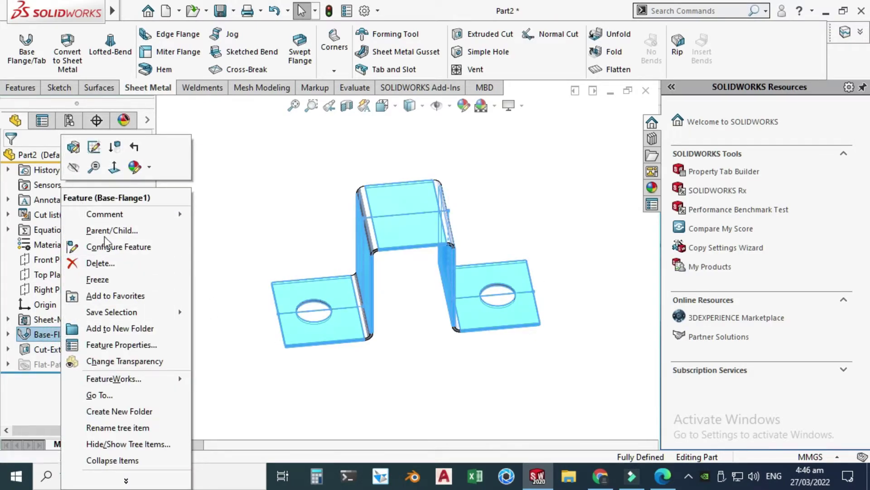
{"action": "left_click", "coordinate": [8, 334]}
{"action": "left_click", "coordinate": [8, 334]}
{"action": "left_click", "coordinate": [58, 351]}
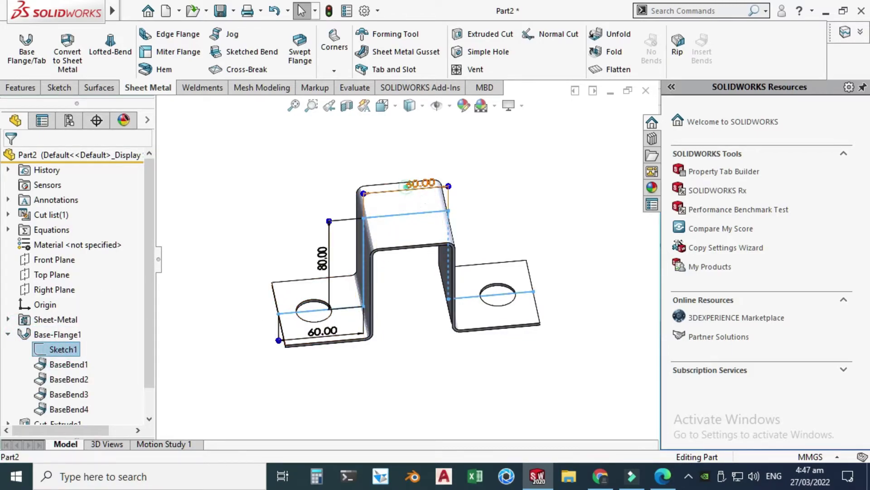
{"action": "double_click", "coordinate": [406, 190]}
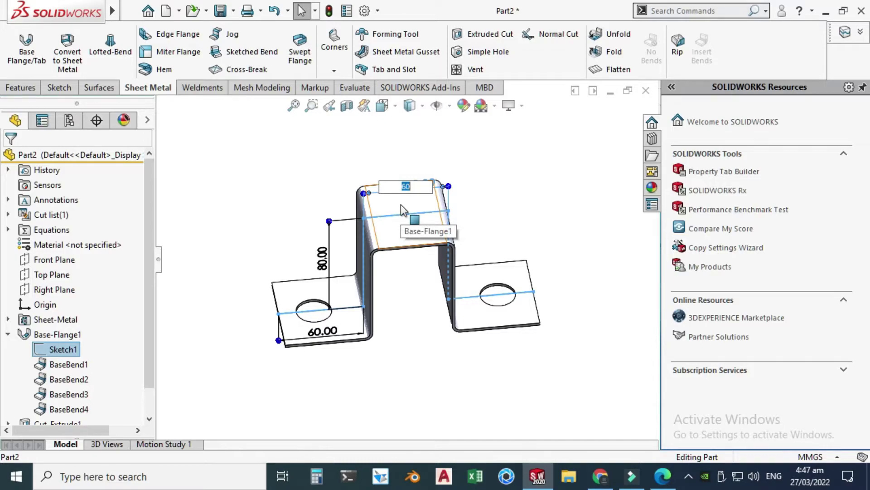
{"action": "type", "text": "80"}
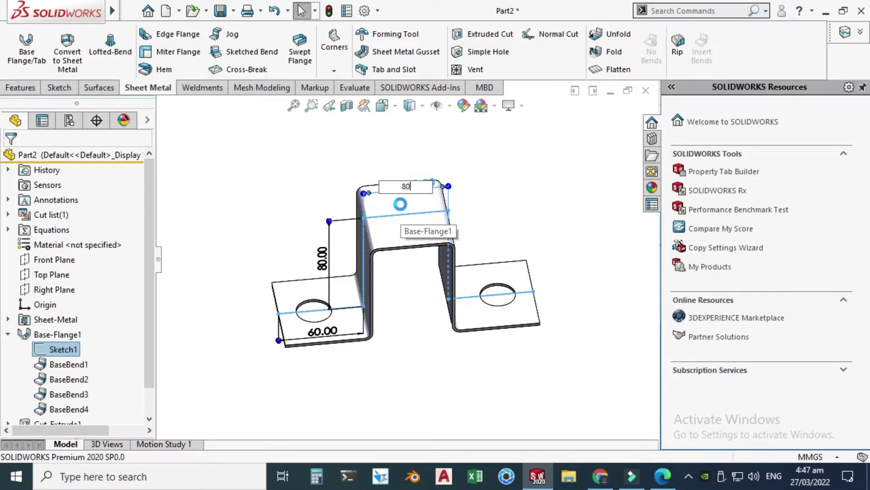
{"action": "key", "text": "Return"}
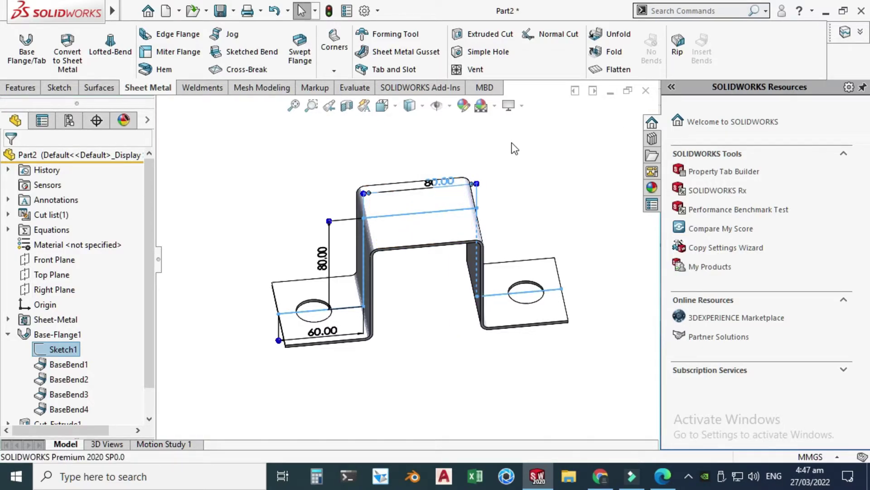
- Rotate the bracket to inspect the widened 80 mm top
{"action": "left_click", "coordinate": [510, 143]}
{"action": "right_click", "coordinate": [526, 161]}
{"action": "left_click", "coordinate": [577, 223]}
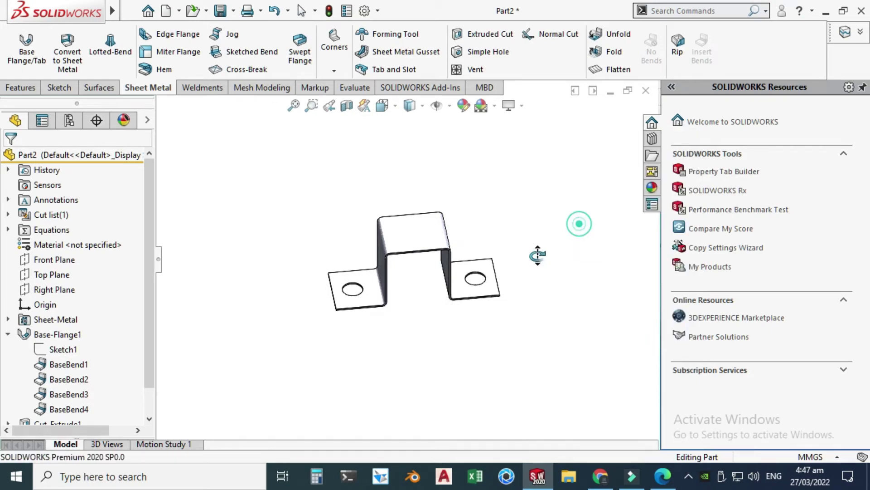
{"action": "left_click_drag", "start_coordinate": [526, 256], "coordinate": [499, 254]}
{"action": "scroll", "coordinate": [447, 277], "scroll_direction": "down", "scroll_amount": 5}
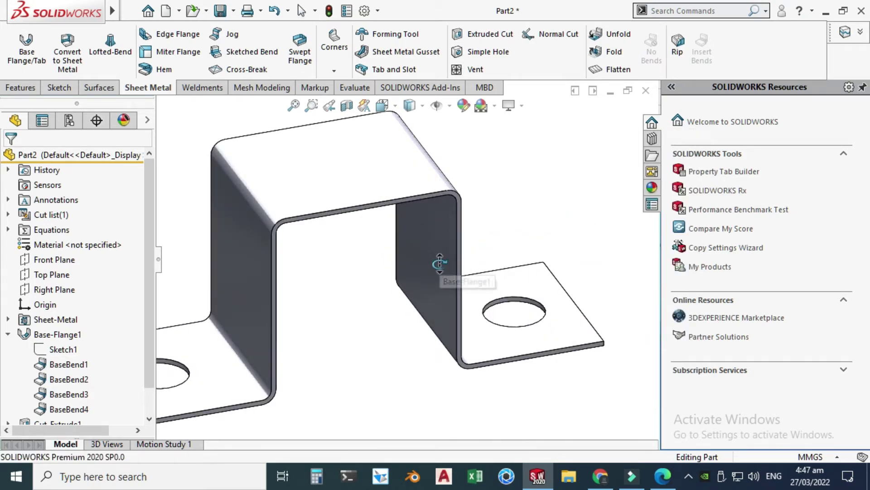
{"action": "scroll", "coordinate": [372, 260], "scroll_direction": "up", "scroll_amount": 3}
{"action": "left_click_drag", "start_coordinate": [372, 259], "coordinate": [375, 266]}
{"action": "key", "text": "Escape"}
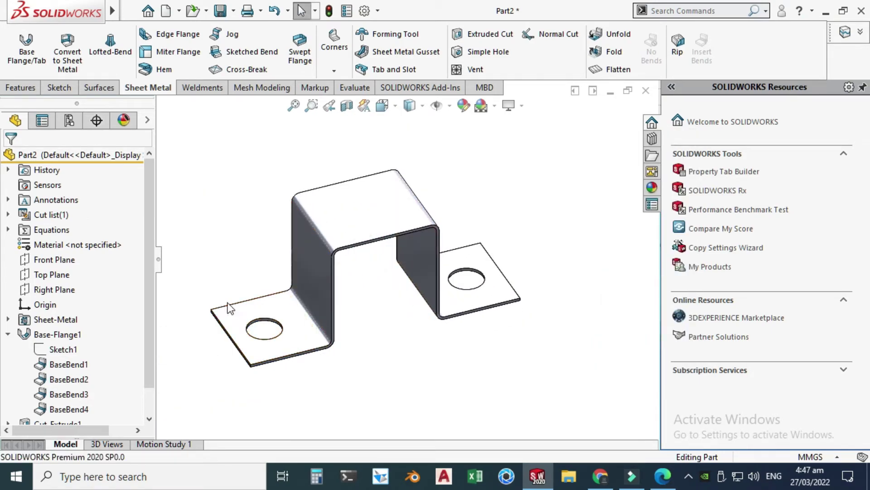
- Start a fillet and select the four outer corner edges of the end flanges
{"action": "left_click", "coordinate": [6, 90]}
{"action": "left_click", "coordinate": [378, 71]}
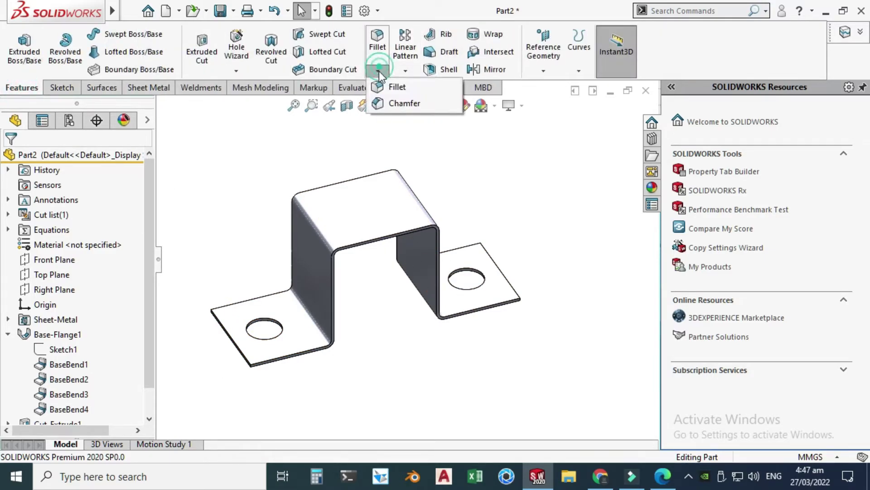
{"action": "left_click", "coordinate": [388, 86]}
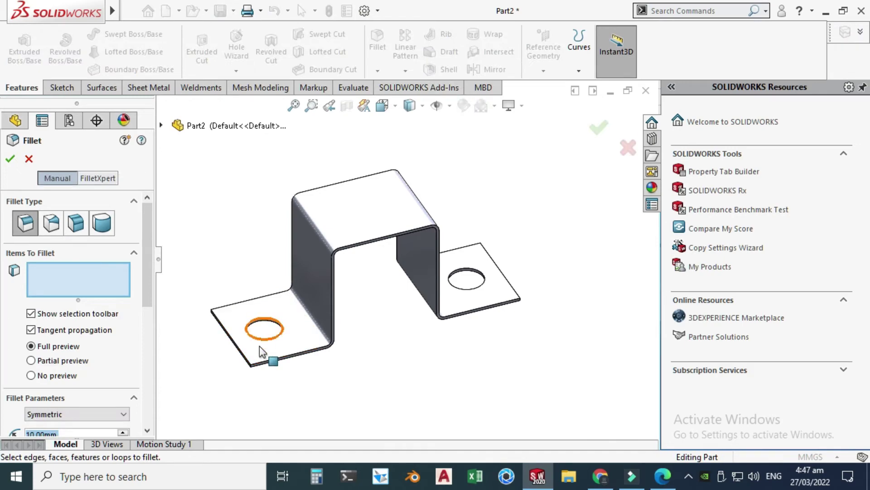
{"action": "scroll", "coordinate": [271, 338], "scroll_direction": "down", "scroll_amount": 5}
{"action": "scroll", "coordinate": [271, 336], "scroll_direction": "down", "scroll_amount": 3}
{"action": "left_click", "coordinate": [364, 391]}
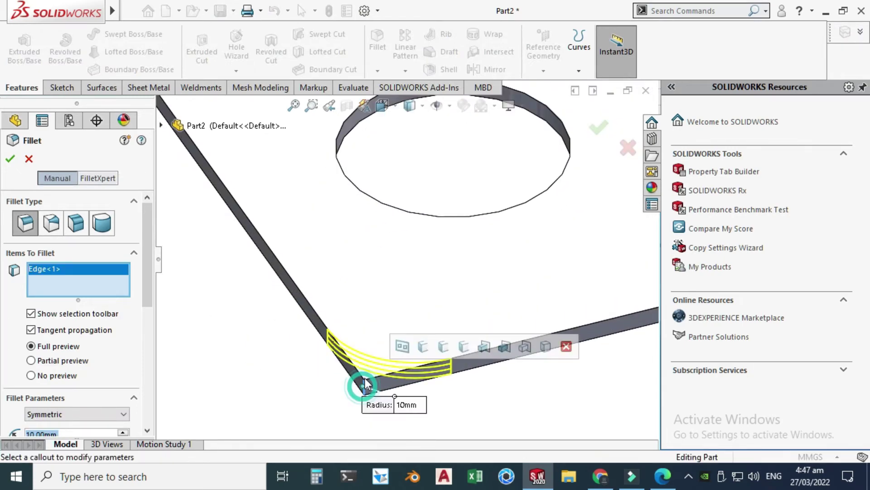
{"action": "scroll", "coordinate": [404, 253], "scroll_direction": "up", "scroll_amount": 3}
{"action": "scroll", "coordinate": [335, 188], "scroll_direction": "down", "scroll_amount": 3}
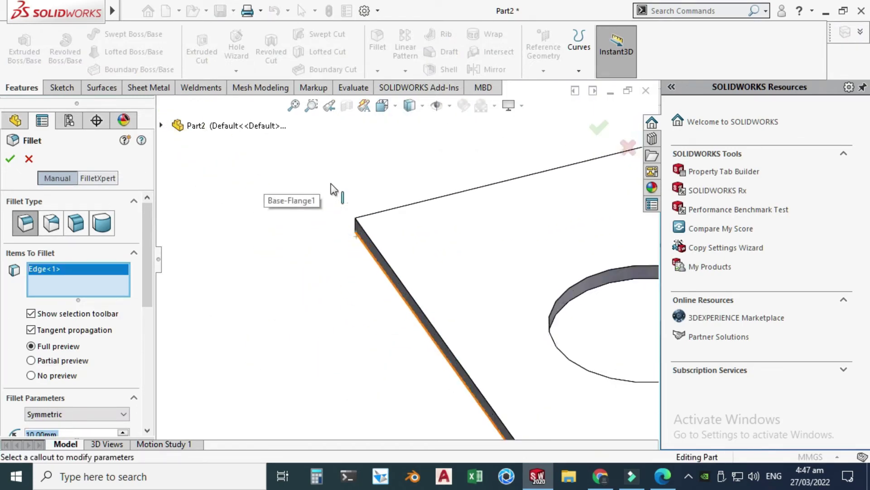
{"action": "left_click", "coordinate": [357, 240]}
{"action": "scroll", "coordinate": [311, 248], "scroll_direction": "up", "scroll_amount": 5}
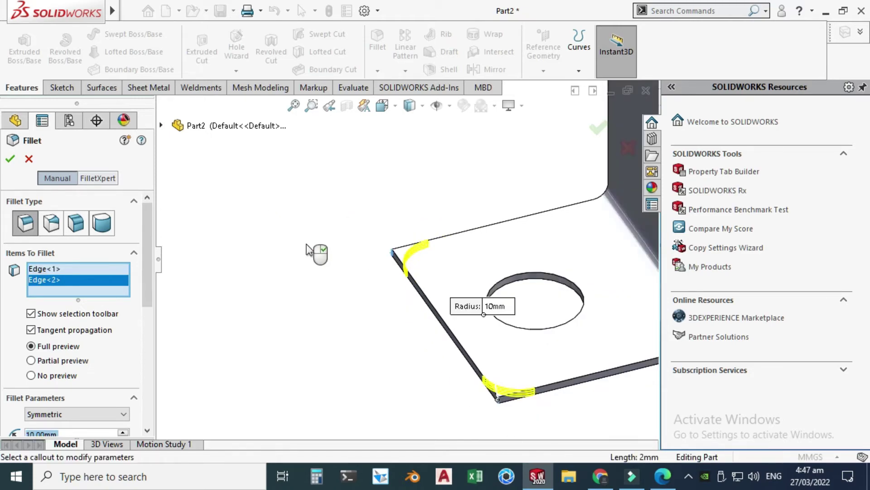
{"action": "scroll", "coordinate": [555, 245], "scroll_direction": "down", "scroll_amount": 3}
{"action": "scroll", "coordinate": [528, 325], "scroll_direction": "down", "scroll_amount": 3}
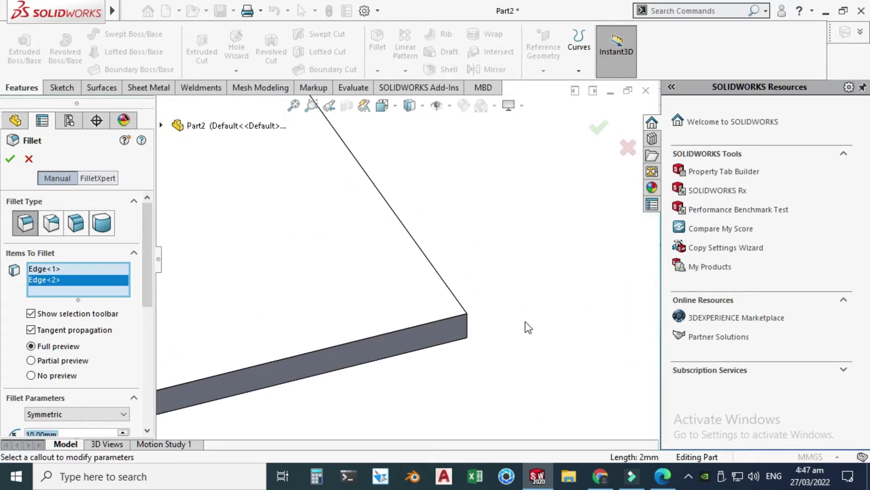
{"action": "left_click", "coordinate": [470, 329]}
{"action": "scroll", "coordinate": [390, 197], "scroll_direction": "up", "scroll_amount": 3}
{"action": "scroll", "coordinate": [358, 182], "scroll_direction": "down", "scroll_amount": 4}
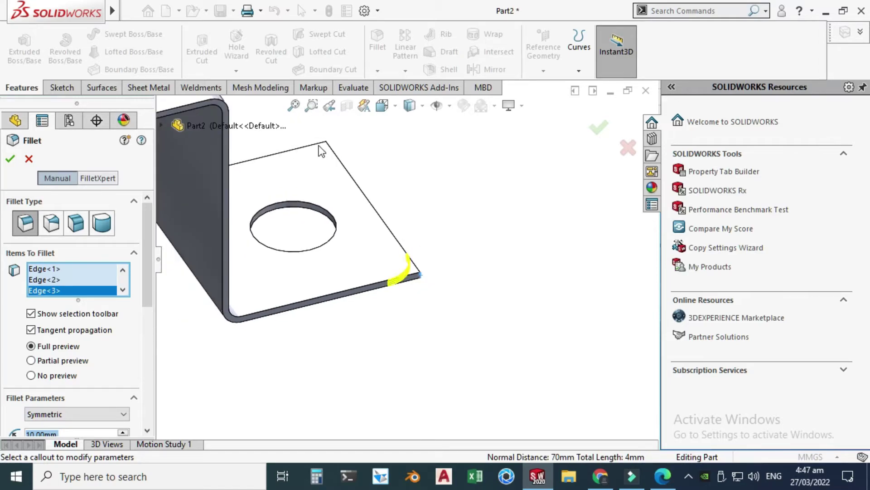
{"action": "left_click", "coordinate": [362, 181]}
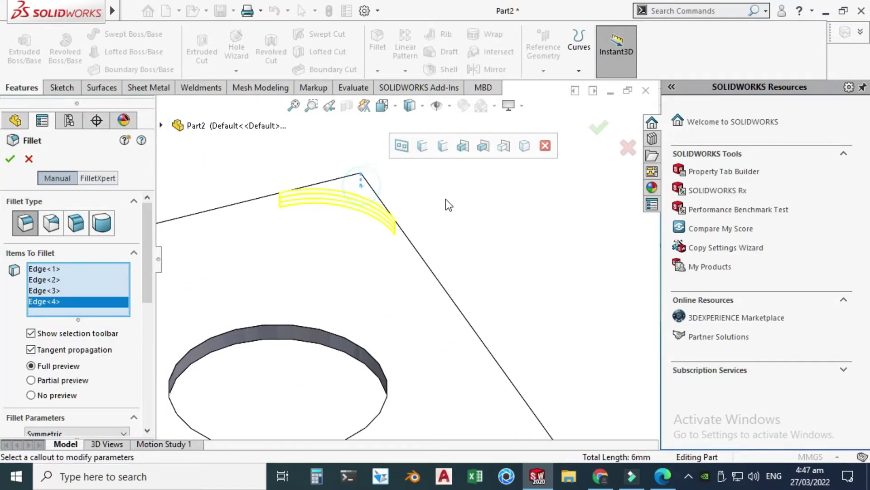
{"action": "scroll", "coordinate": [447, 204], "scroll_direction": "up", "scroll_amount": 5}
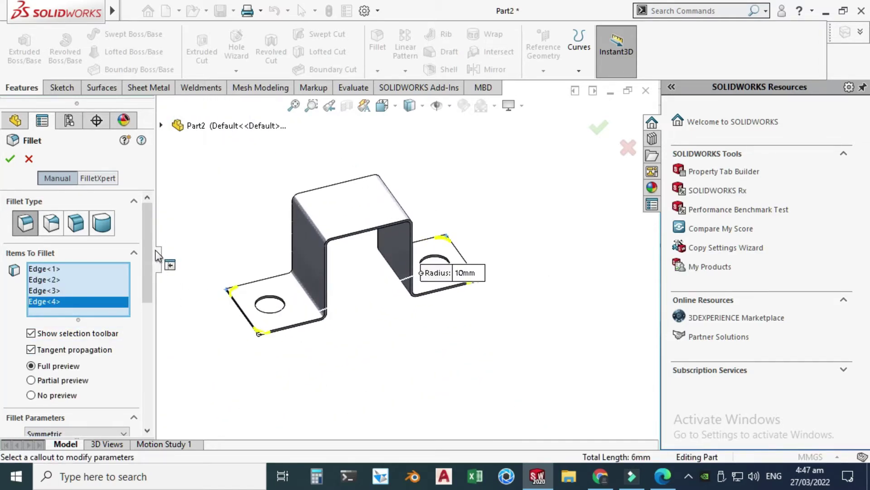
- Raise the fillet radius to 30 mm and apply it
{"action": "left_click_drag", "start_coordinate": [149, 243], "coordinate": [146, 305]}
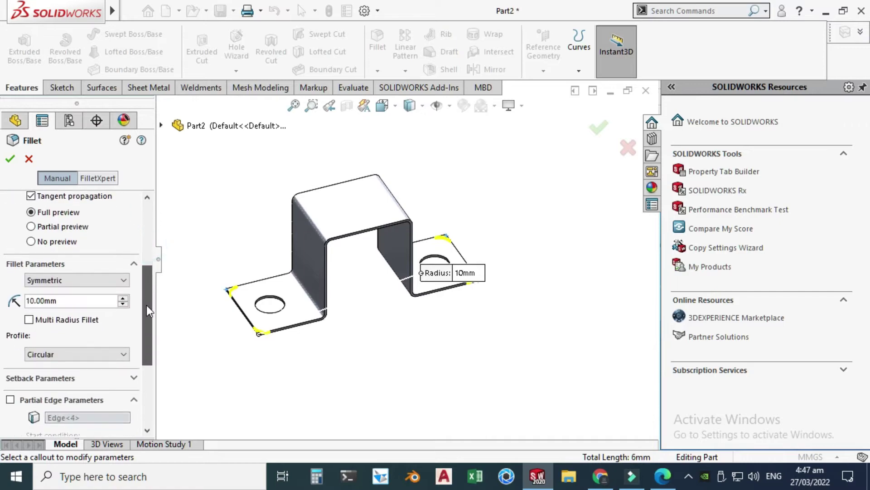
{"action": "left_click", "coordinate": [122, 299]}
{"action": "left_click", "coordinate": [122, 299]}
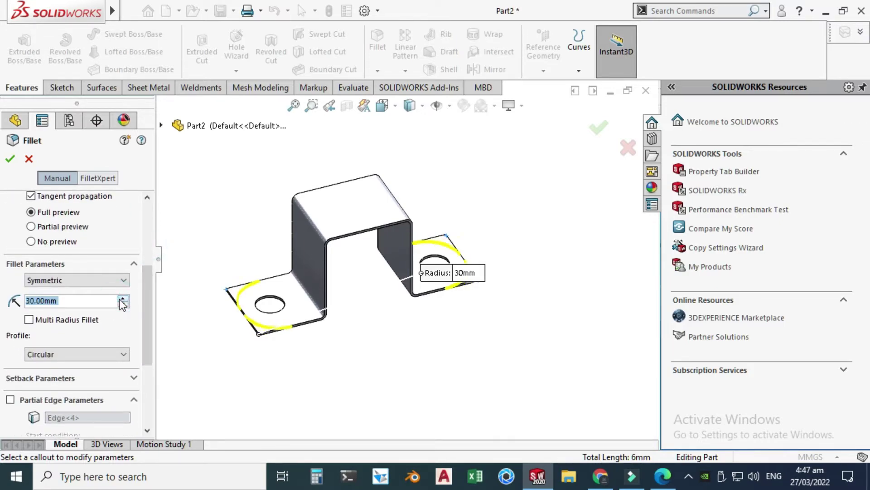
{"action": "left_click", "coordinate": [10, 160]}
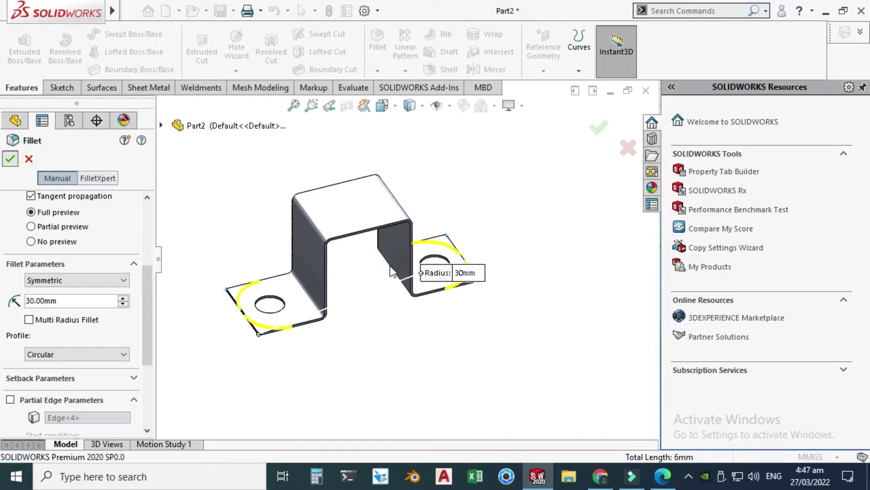
- Rotate the filleted bracket to a clearer angle and bring up the Sheet Metal tools
{"action": "right_click", "coordinate": [502, 166]}
{"action": "mouse_move", "coordinate": [557, 192]}
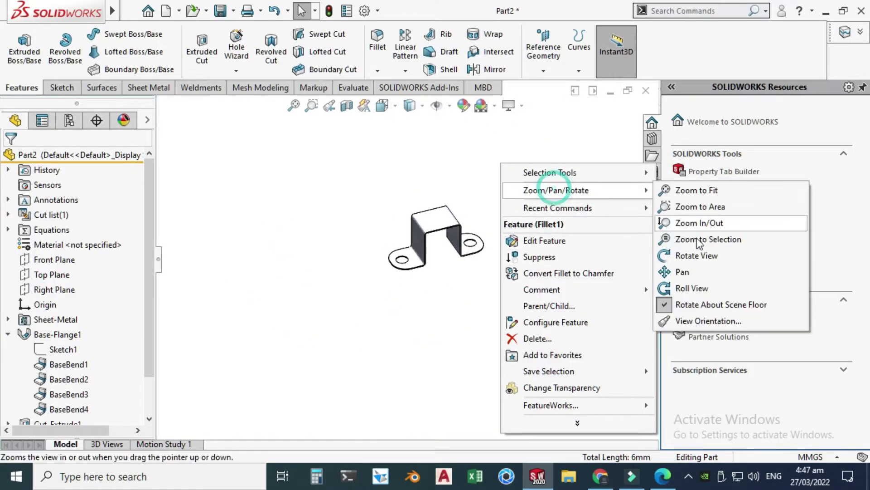
{"action": "left_click", "coordinate": [707, 254]}
{"action": "left_click_drag", "start_coordinate": [641, 249], "coordinate": [430, 186]}
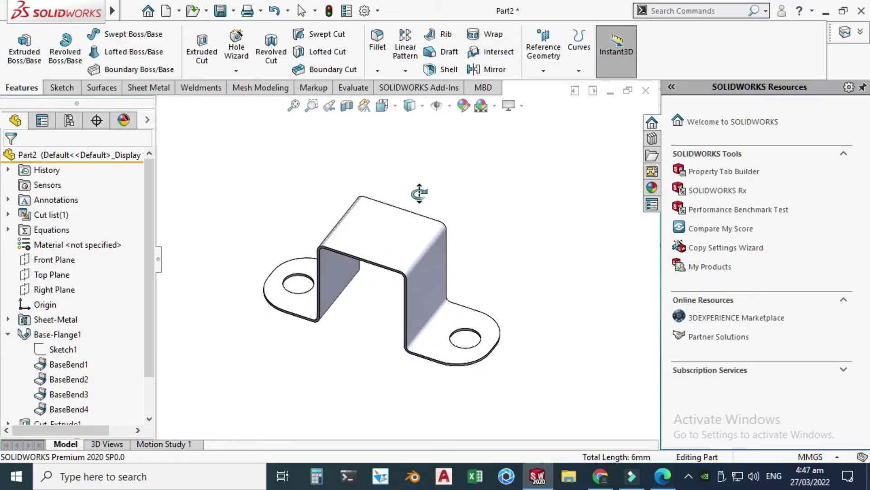
{"action": "key", "text": "Escape"}
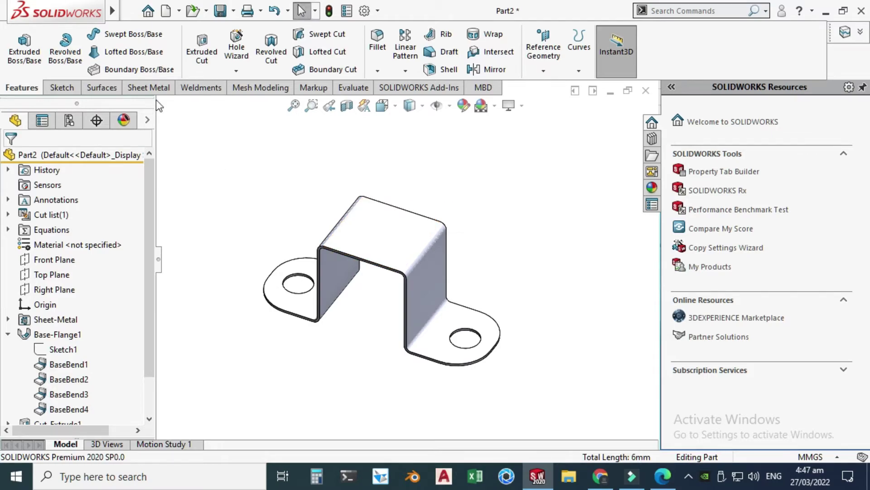
{"action": "left_click", "coordinate": [150, 88]}
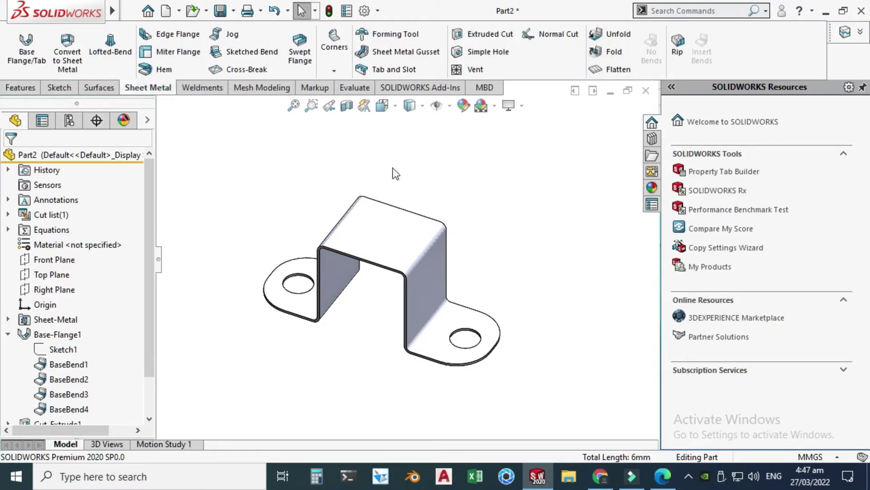
- Flatten the bracket and rotate the flat pattern to face the screen
{"action": "left_click", "coordinate": [613, 70]}
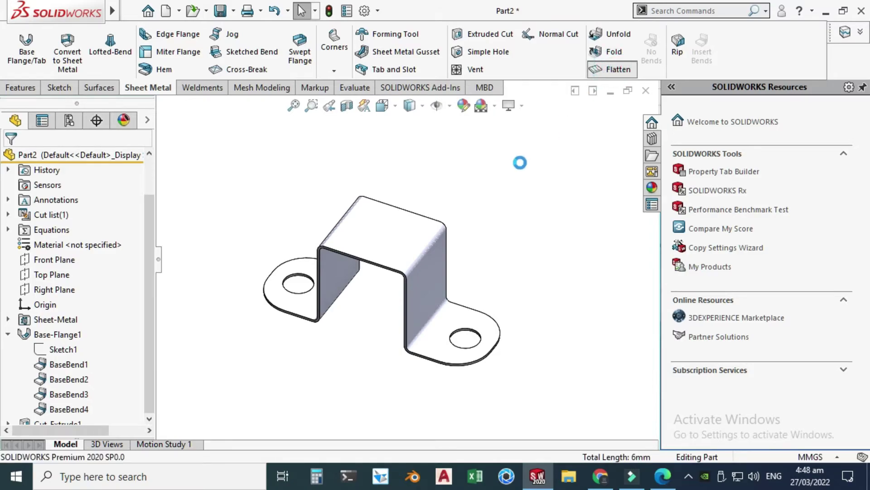
{"action": "right_click", "coordinate": [498, 215]}
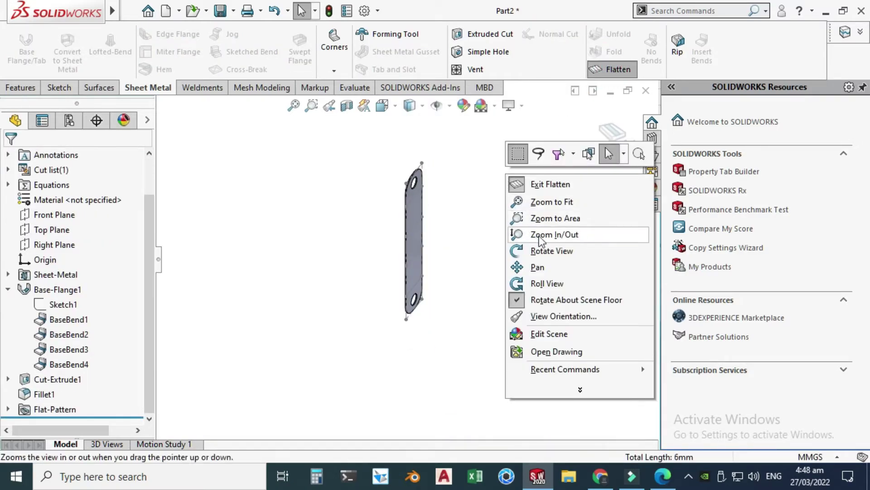
{"action": "left_click", "coordinate": [544, 249]}
{"action": "left_click_drag", "start_coordinate": [509, 241], "coordinate": [396, 144]}
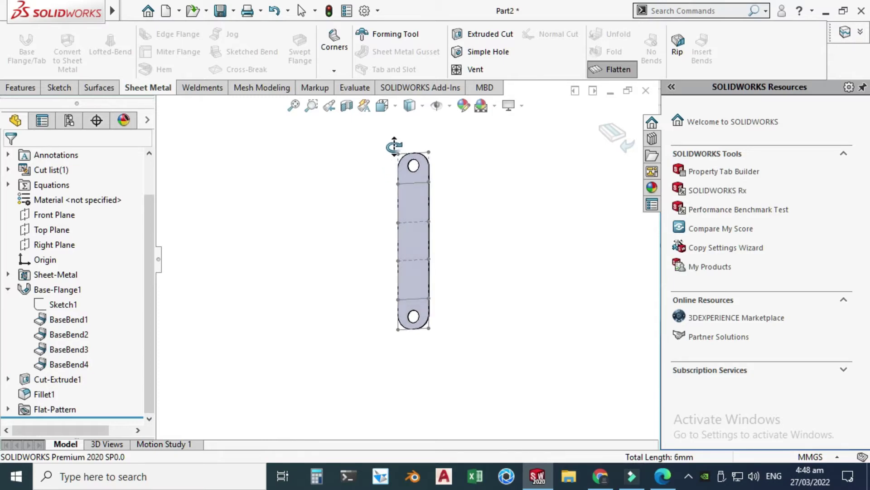
{"action": "left_click_drag", "start_coordinate": [370, 314], "coordinate": [406, 196]}
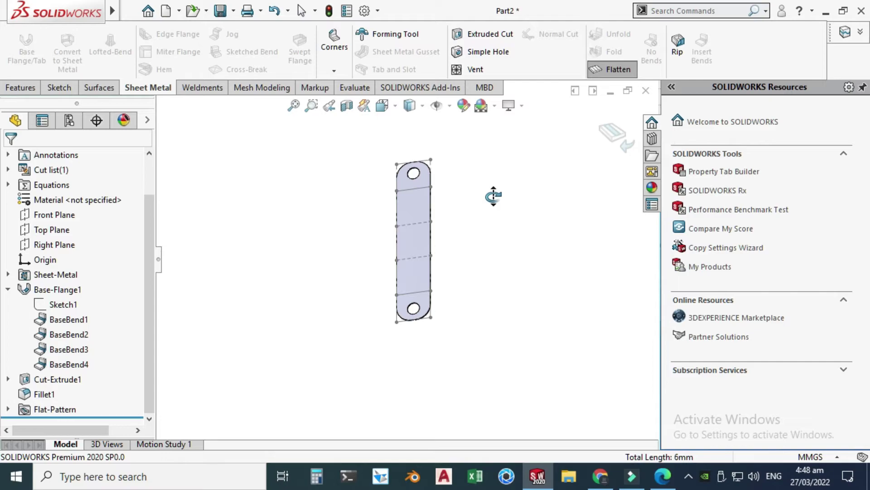
{"action": "key", "text": "Escape"}
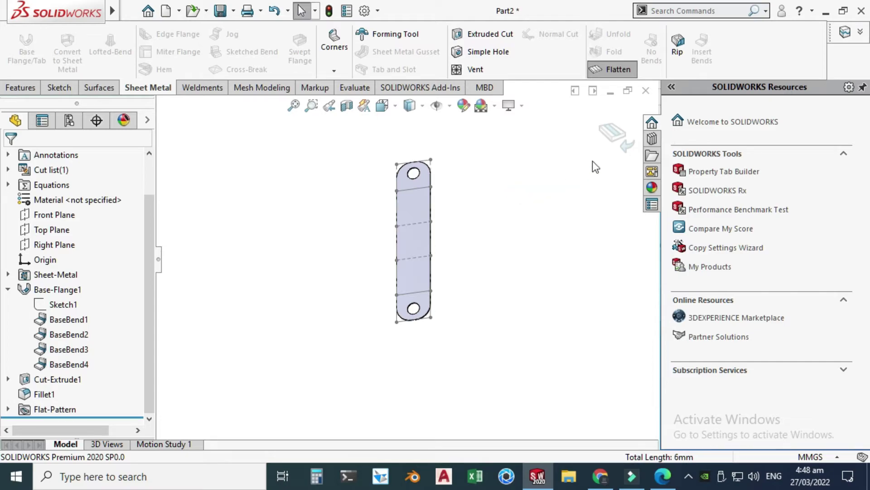
- Refold the part, flatten it once more, then return it to the bent shape
{"action": "left_click", "coordinate": [615, 137]}
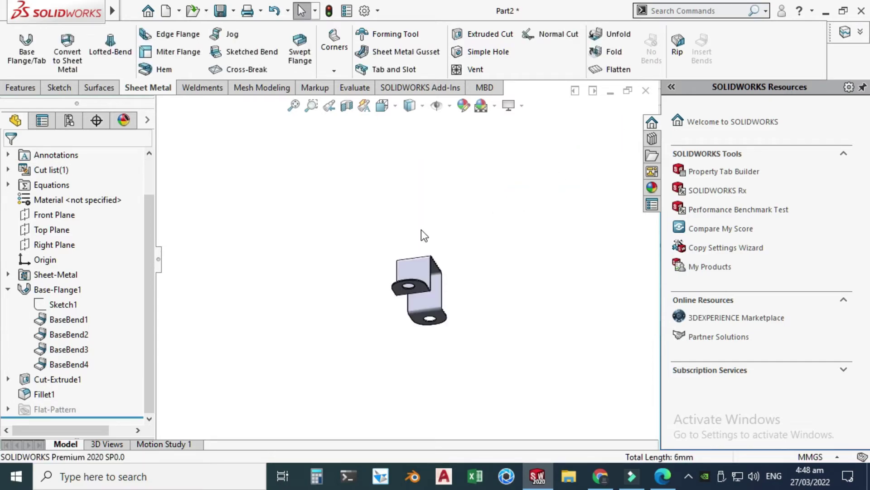
{"action": "left_click", "coordinate": [613, 69]}
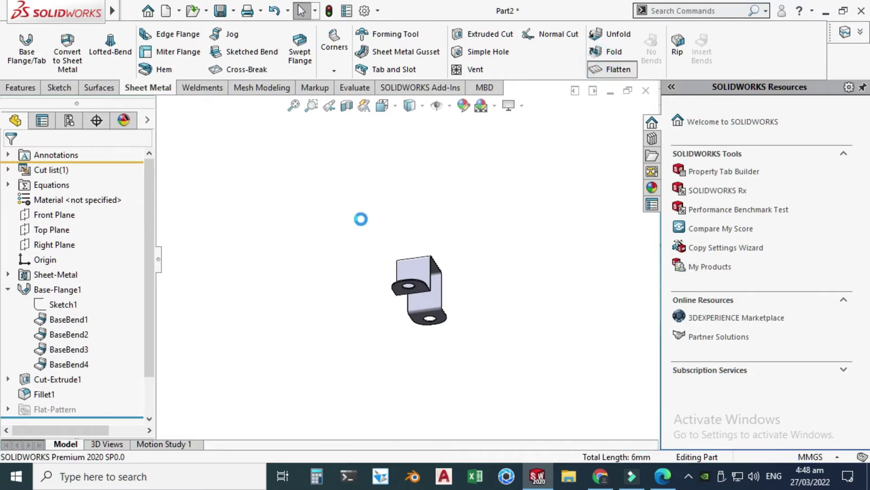
{"action": "left_click", "coordinate": [622, 135]}
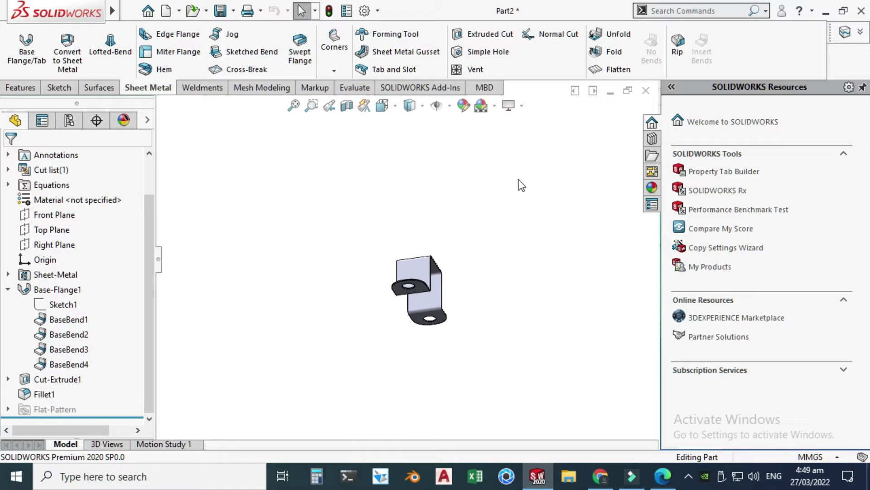
- Save the part as Dxf (*.dxf) named 'Flat pattern - Part2'
{"action": "left_click", "coordinate": [233, 11]}
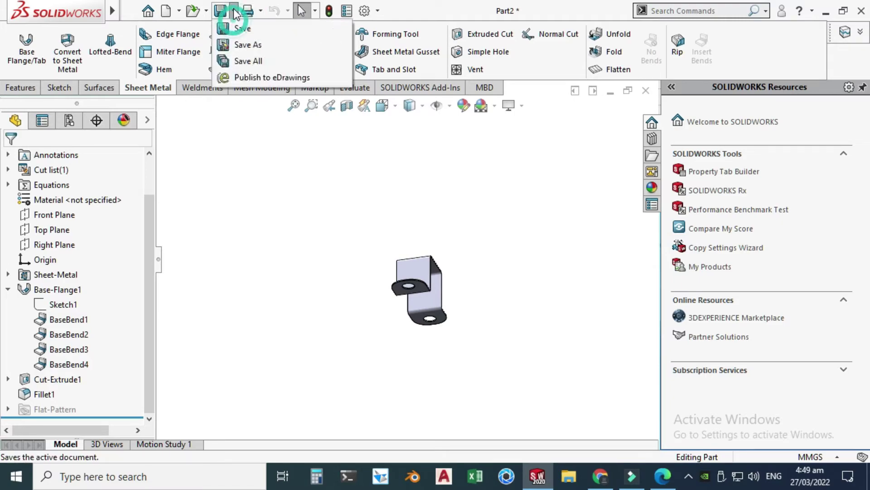
{"action": "left_click", "coordinate": [254, 45]}
{"action": "left_click", "coordinate": [342, 327]}
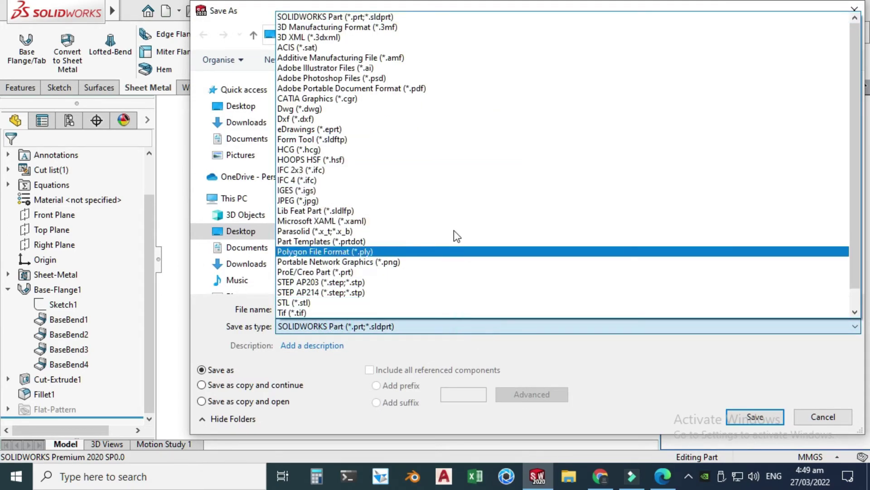
{"action": "left_click", "coordinate": [331, 118]}
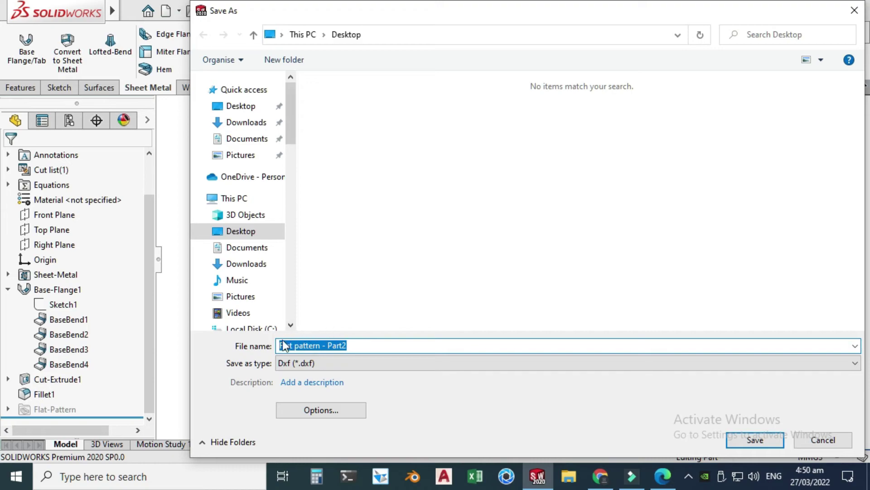
{"action": "left_click", "coordinate": [753, 440]}
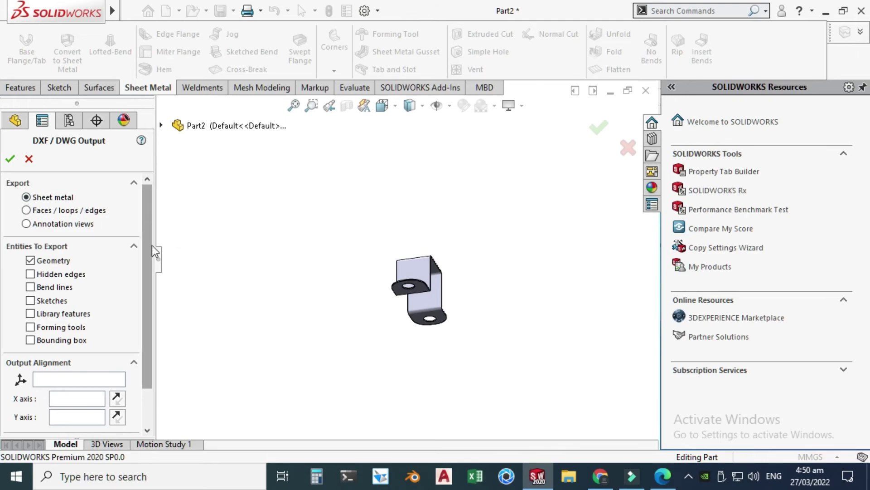
- Accept the DXF/DWG output settings and save the cleaned-up flat pattern DXF
{"action": "left_click_drag", "start_coordinate": [151, 247], "coordinate": [149, 229]}
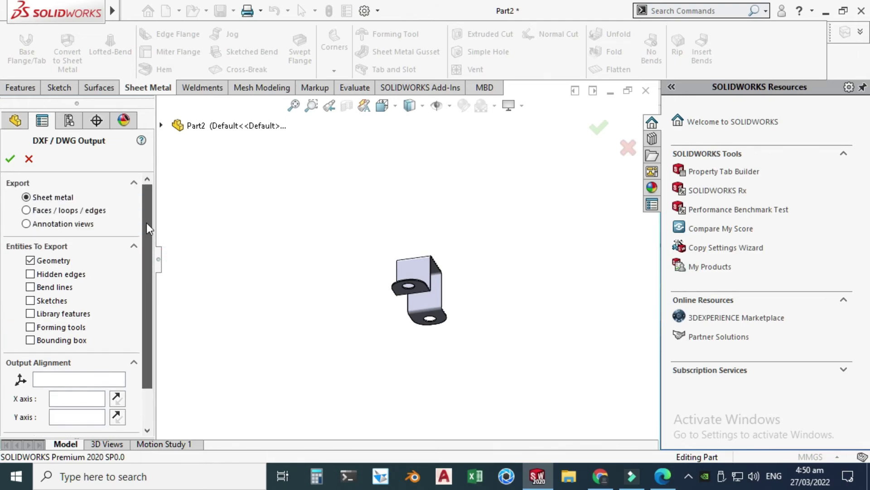
{"action": "left_click", "coordinate": [10, 158]}
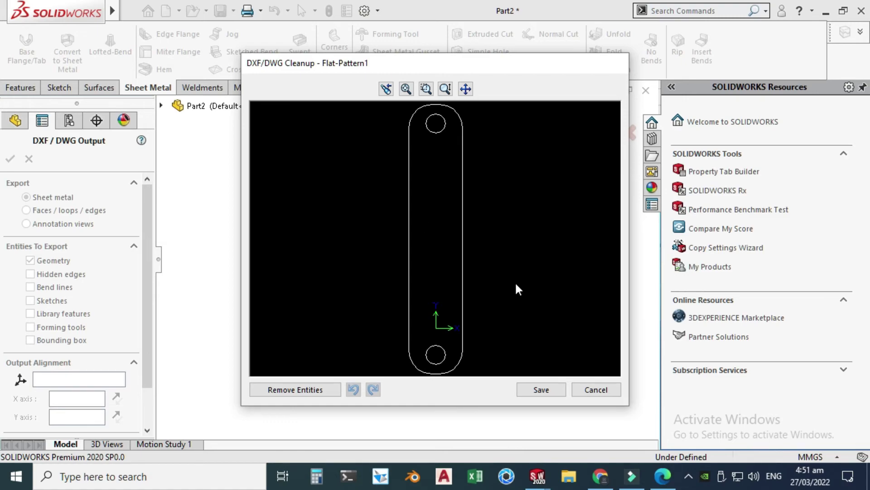
{"action": "left_click", "coordinate": [542, 389]}
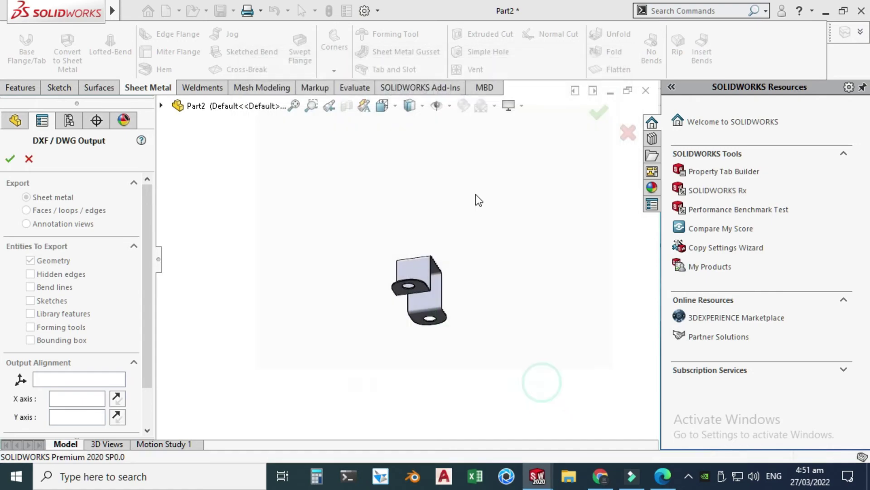
{"action": "right_click", "coordinate": [467, 158]}
- Rotate the finished bracket to a close oblique view of its rounded, holed end flanges
{"action": "left_click", "coordinate": [534, 216]}
{"action": "left_click_drag", "start_coordinate": [531, 220], "coordinate": [312, 176]}
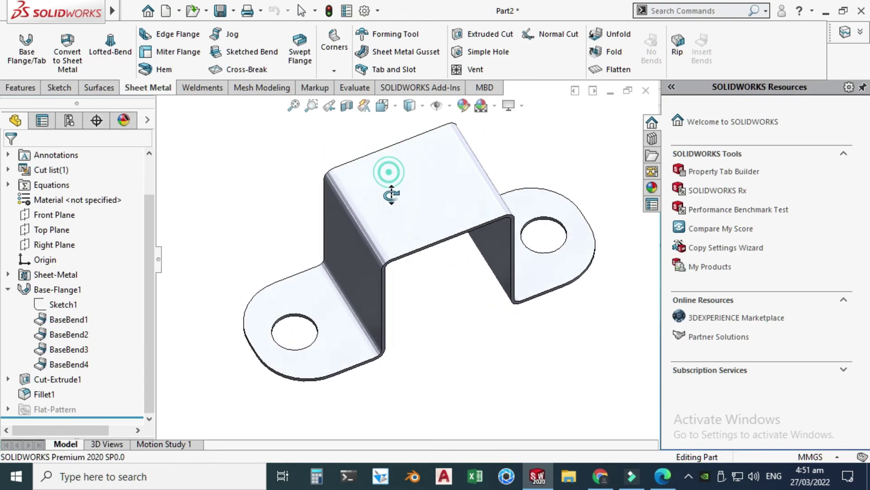
{"action": "mouse_move", "coordinate": [391, 175]}
{"action": "left_mouse_down"}
{"action": "mouse_move", "coordinate": [312, 178]}
{"action": "mouse_move", "coordinate": [307, 151]}
{"action": "mouse_move", "coordinate": [369, 134]}
{"action": "mouse_move", "coordinate": [395, 146]}
{"action": "mouse_move", "coordinate": [395, 163]}
{"action": "left_mouse_up"}
{"action": "left_click_drag", "start_coordinate": [474, 142], "coordinate": [484, 141]}
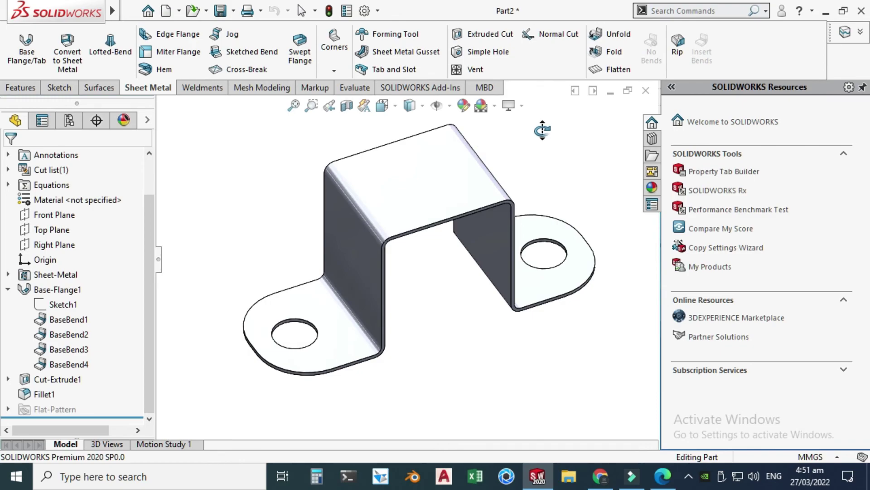
{"action": "left_click_drag", "start_coordinate": [541, 131], "coordinate": [536, 138]}
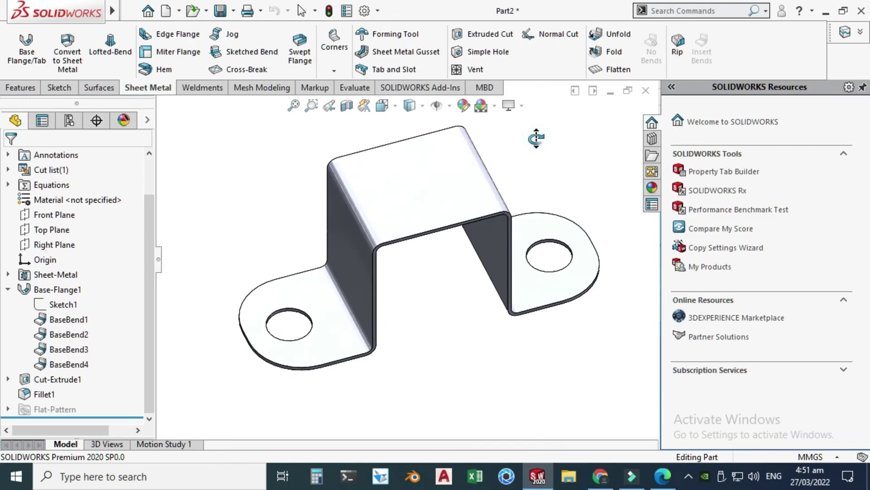